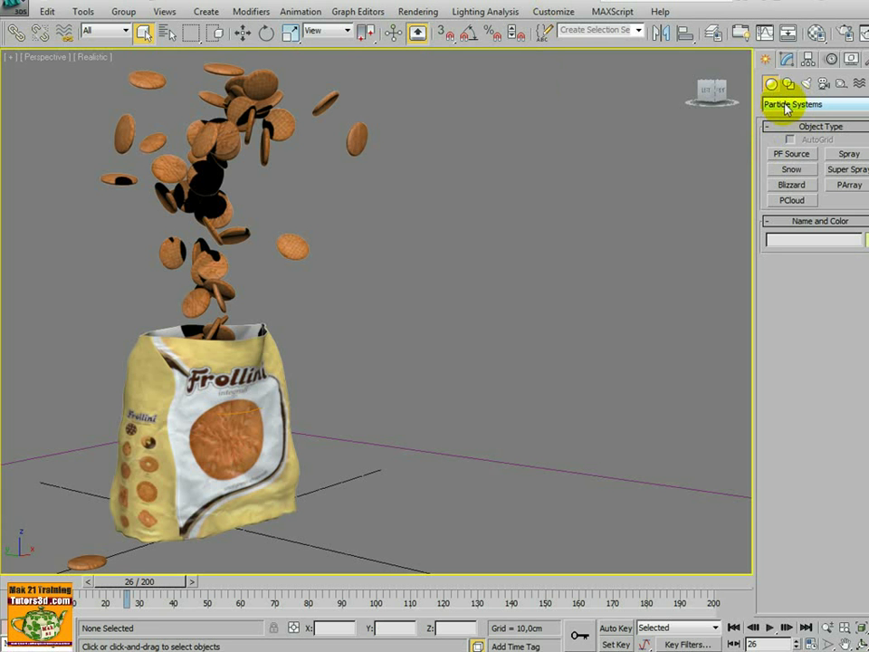
Scrub the biscuit-bag animation back and forth while orbiting and panning, leaving it at frame 71
{"action": "left_click_drag", "start_coordinate": [146, 580], "coordinate": [279, 579]}
{"action": "middle_click_drag", "start_coordinate": [329, 461], "coordinate": [327, 575], "text": "alt"}
{"action": "left_click_drag", "start_coordinate": [280, 580], "coordinate": [237, 580]}
{"action": "middle_click_drag", "start_coordinate": [321, 514], "coordinate": [295, 493]}
{"action": "left_click_drag", "start_coordinate": [281, 575], "coordinate": [299, 580]}
{"action": "scroll", "coordinate": [384, 477], "scroll_direction": "down", "scroll_amount": 2}
{"action": "middle_click_drag", "start_coordinate": [384, 477], "coordinate": [362, 441]}
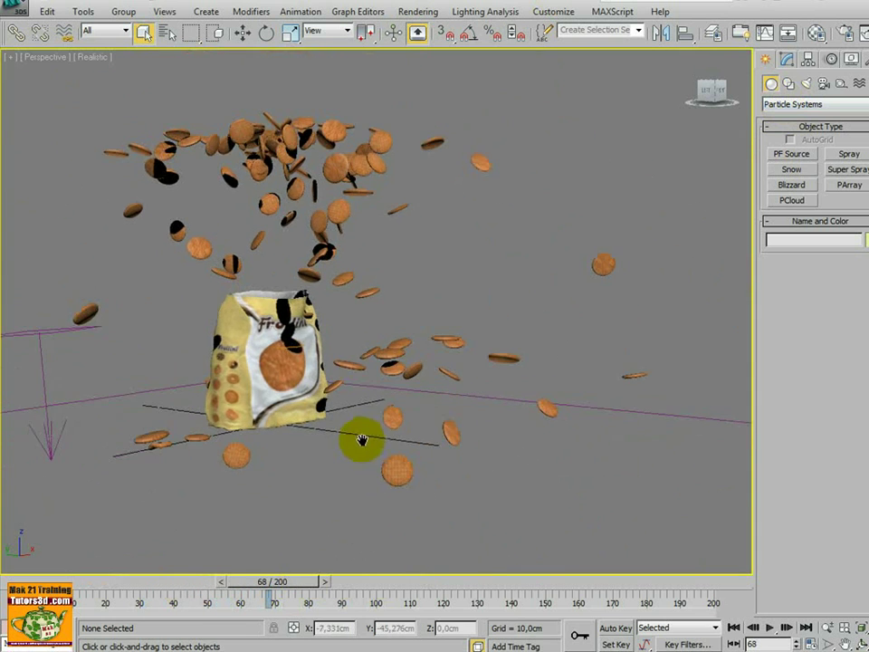
{"action": "left_click_drag", "start_coordinate": [267, 581], "coordinate": [233, 581]}
{"action": "scroll", "coordinate": [295, 520], "scroll_direction": "up", "scroll_amount": 2}
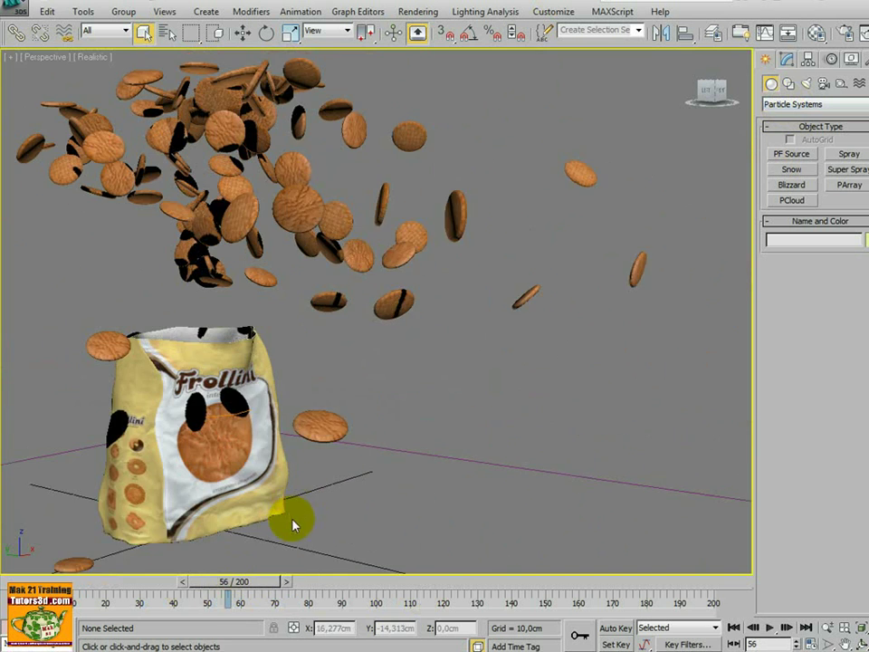
{"action": "middle_click_drag", "start_coordinate": [295, 520], "coordinate": [356, 517]}
{"action": "left_click_drag", "start_coordinate": [277, 585], "coordinate": [315, 586]}
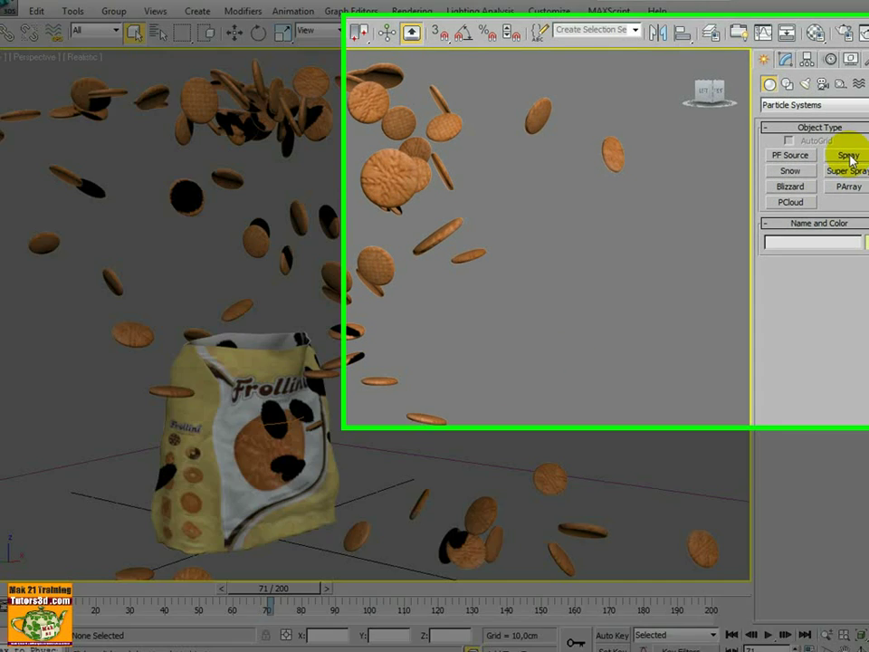
Compare the Spray, Snow, Super Spray and PArray settings, ending on Super Spray at frame 78
{"action": "left_click", "coordinate": [848, 155]}
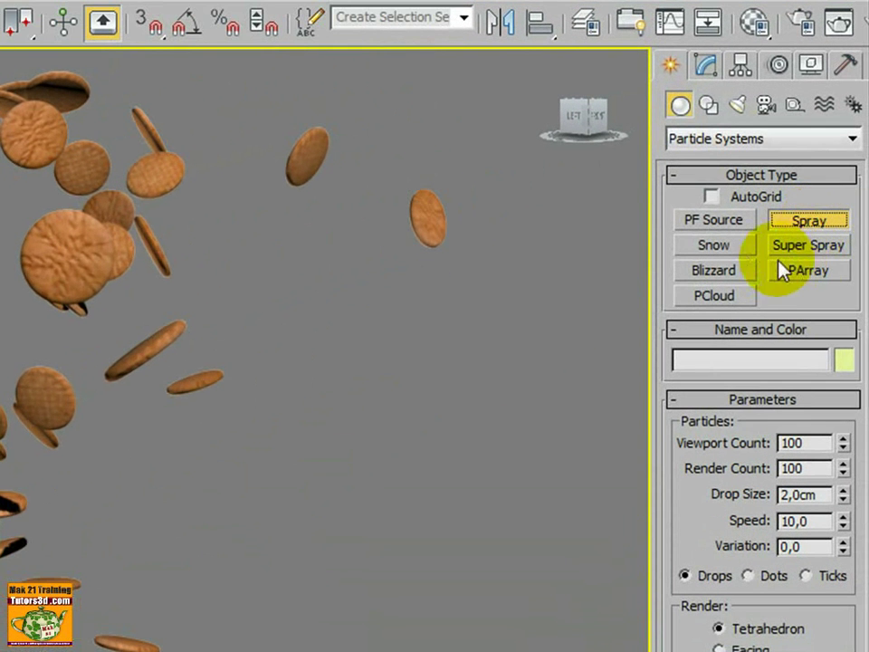
{"action": "left_click", "coordinate": [725, 248]}
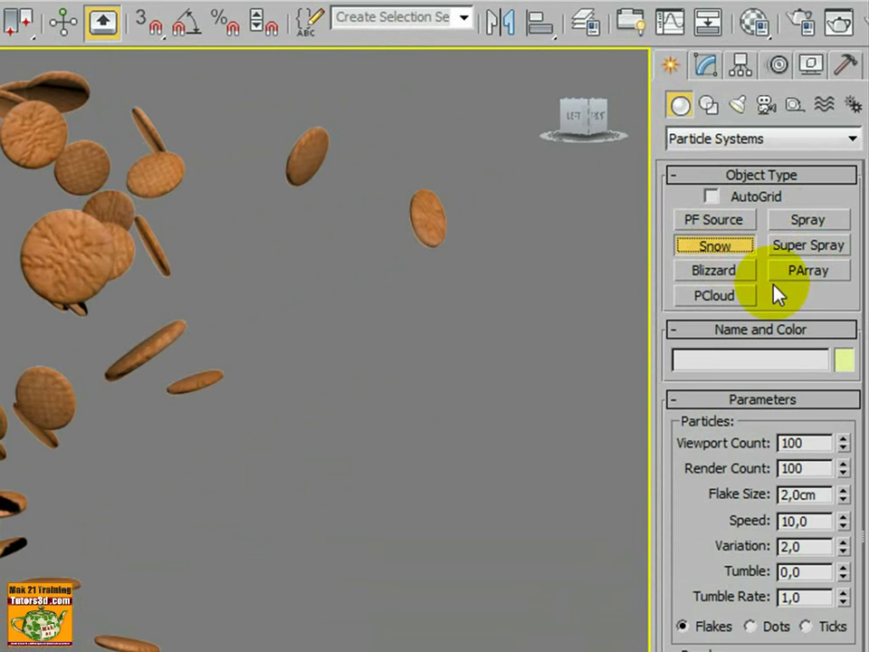
{"action": "left_click", "coordinate": [812, 251]}
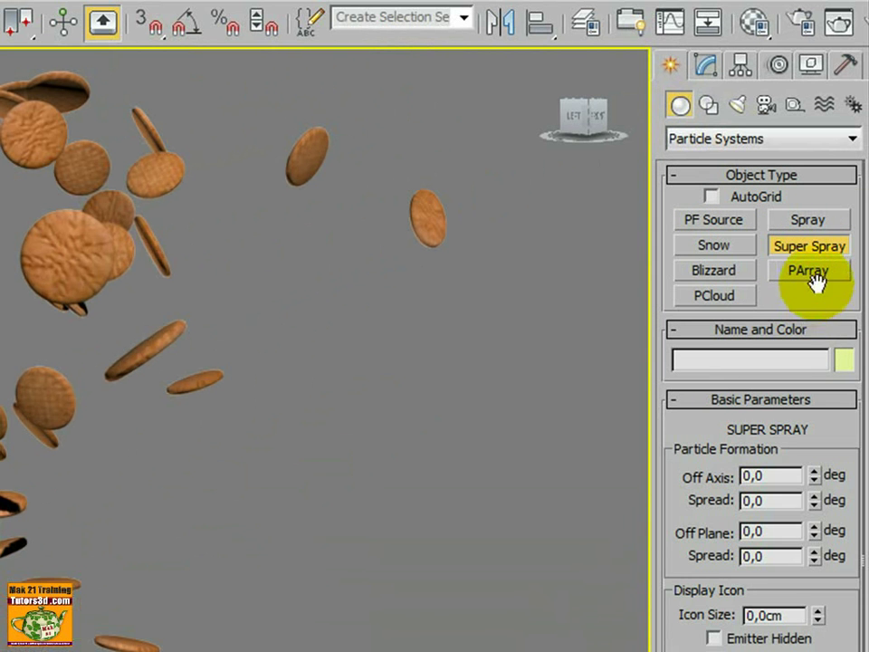
{"action": "left_click", "coordinate": [811, 272]}
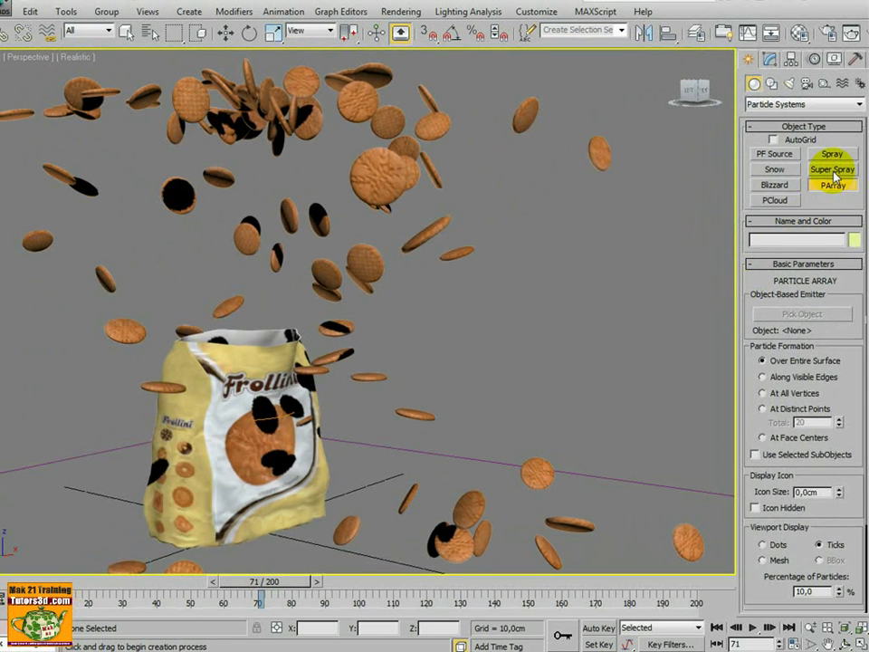
{"action": "left_click", "coordinate": [833, 172]}
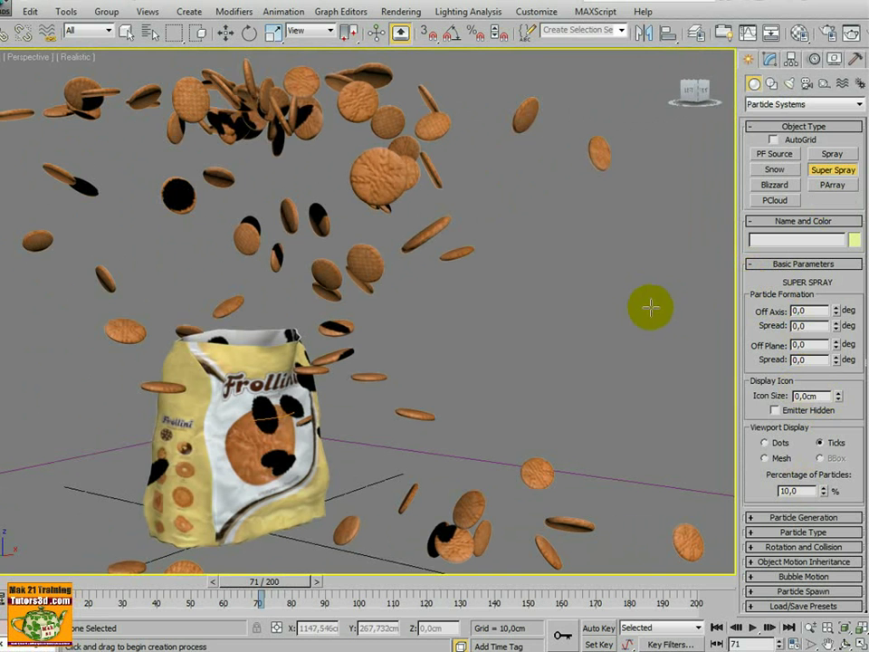
{"action": "left_click_drag", "start_coordinate": [269, 582], "coordinate": [288, 588]}
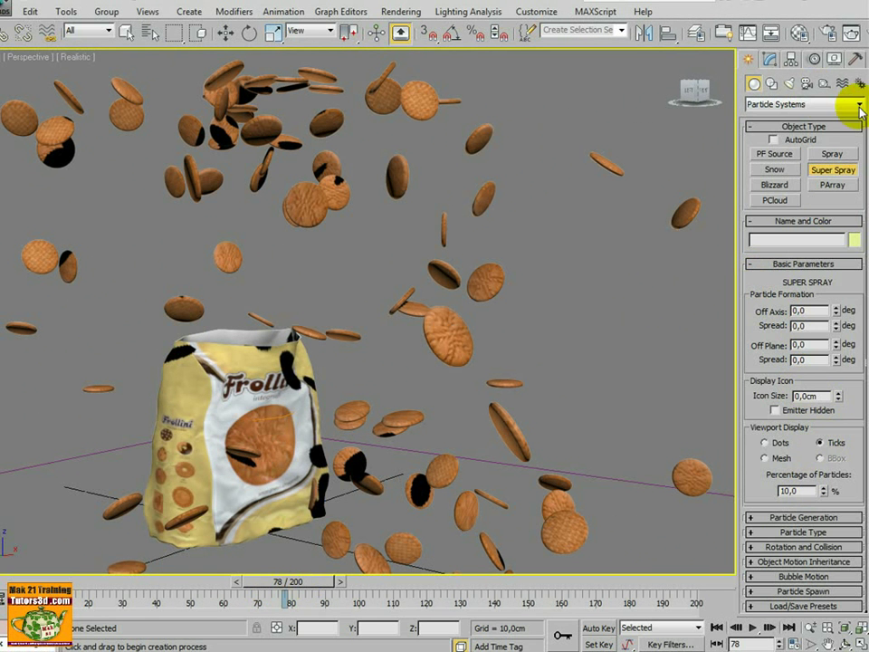
Browse the Deflectors space warp category, then switch back to the Forces list
{"action": "left_click", "coordinate": [842, 83]}
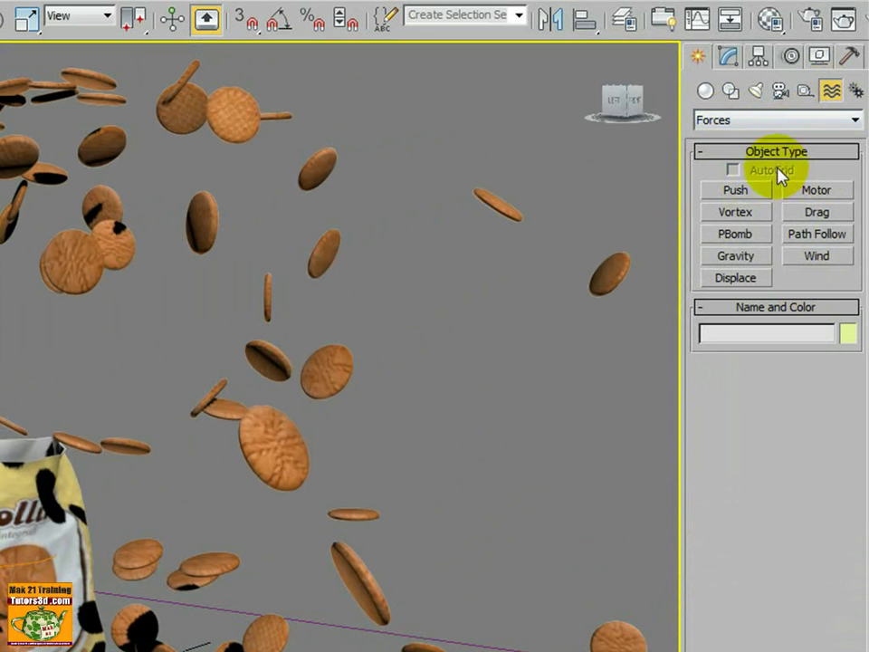
{"action": "left_click", "coordinate": [853, 122]}
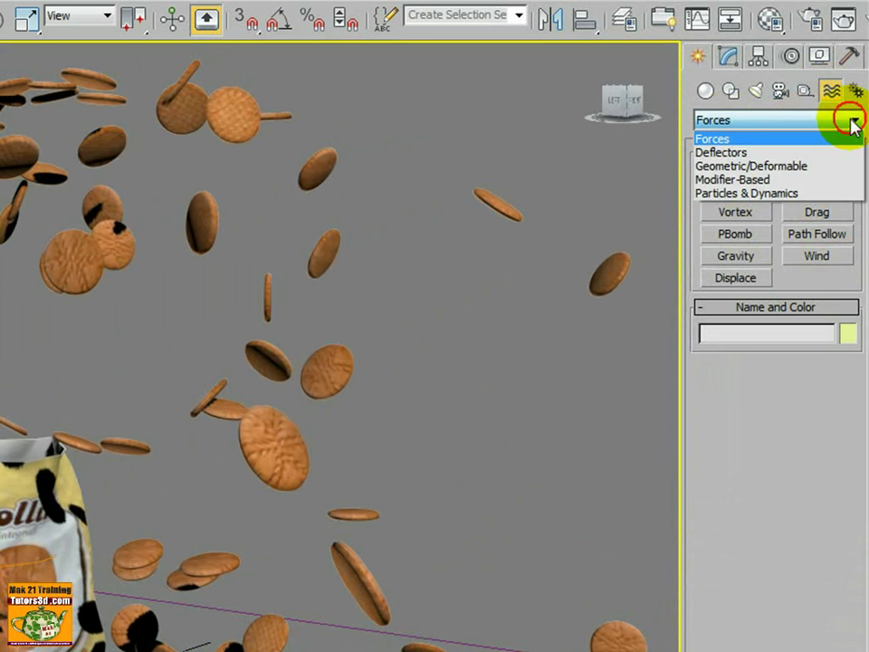
{"action": "left_click", "coordinate": [831, 152]}
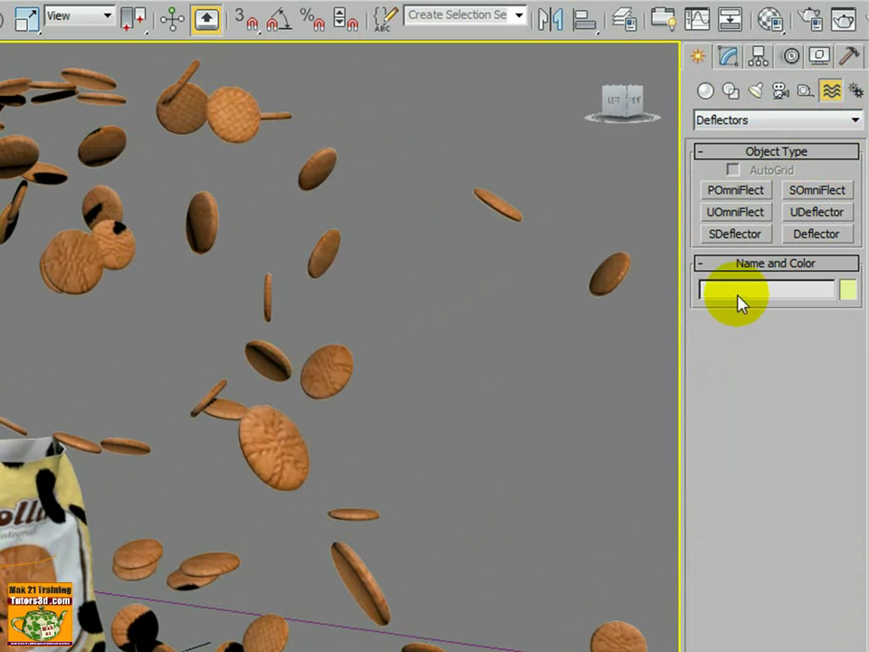
{"action": "left_click", "coordinate": [850, 121]}
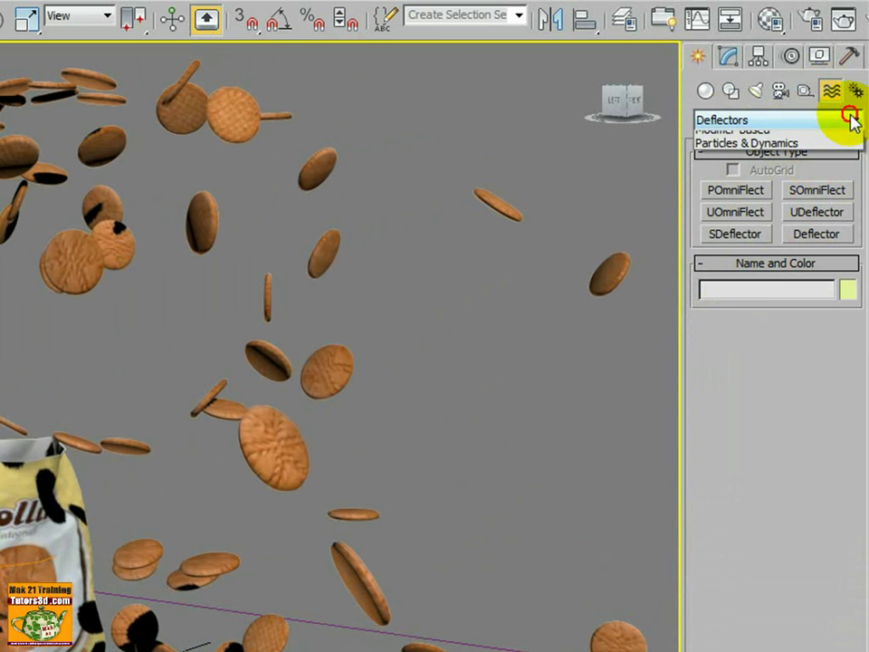
{"action": "left_click", "coordinate": [827, 140]}
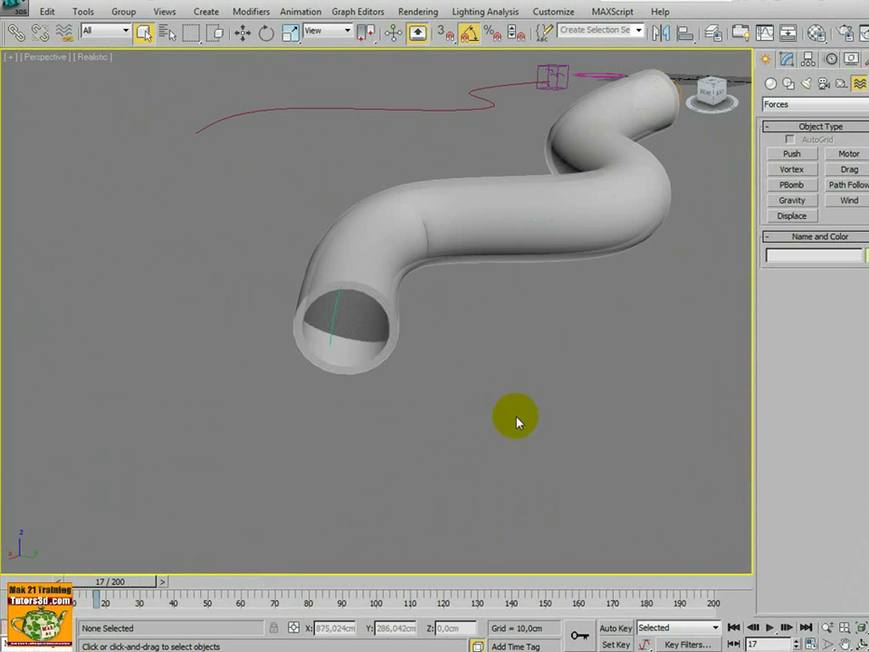
Scrub the spheres along the curved tube while zooming and orbiting around it
{"action": "left_click_drag", "start_coordinate": [146, 579], "coordinate": [291, 580]}
{"action": "scroll", "coordinate": [450, 520], "scroll_direction": "up", "scroll_amount": 5}
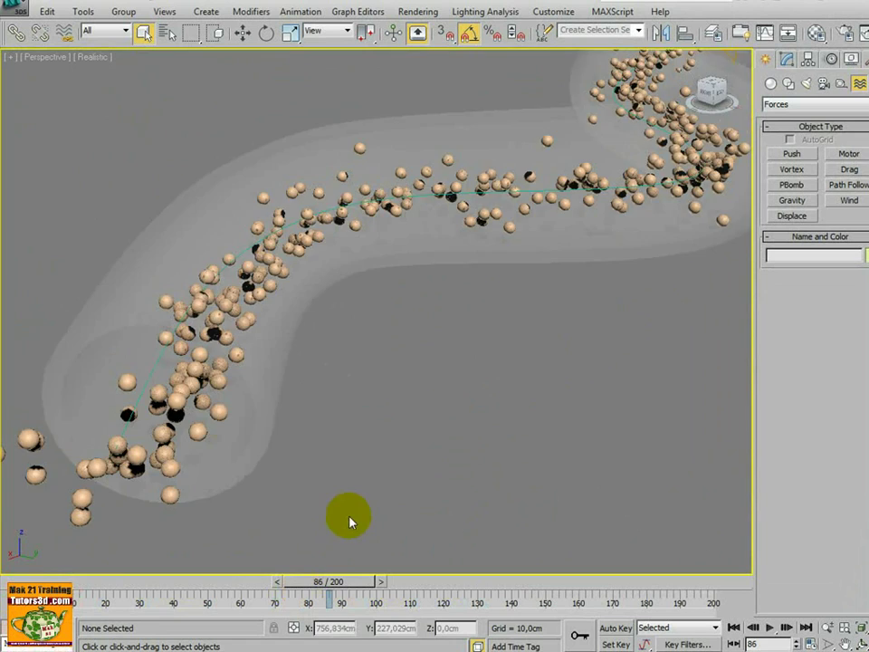
{"action": "mouse_move", "coordinate": [350, 523]}
{"action": "middle_mouse_down", "text": "alt"}
{"action": "mouse_move", "coordinate": [355, 502]}
{"action": "mouse_move", "coordinate": [346, 510]}
{"action": "middle_mouse_up", "text": "alt"}
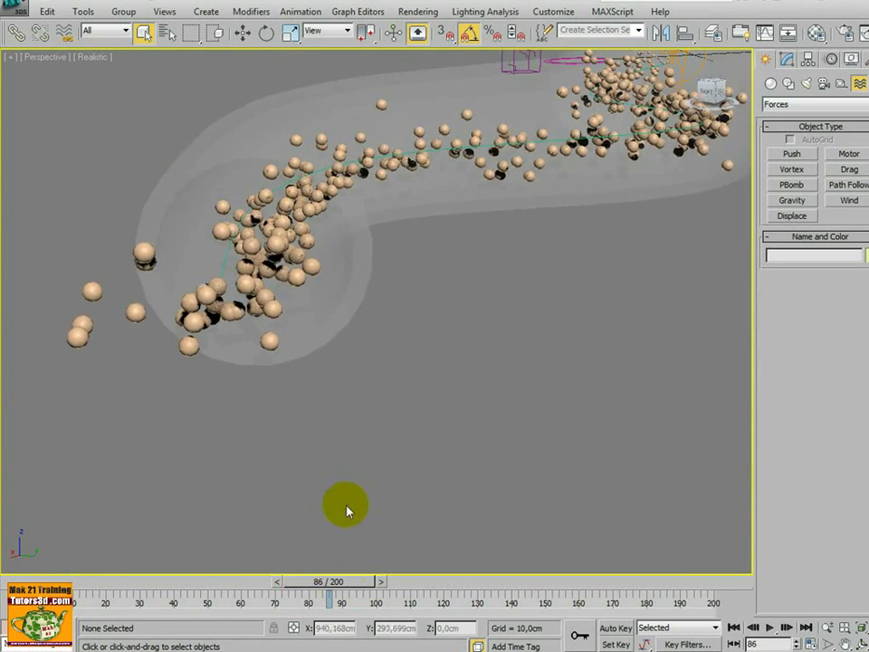
{"action": "left_click_drag", "start_coordinate": [331, 584], "coordinate": [378, 605]}
{"action": "middle_click_drag", "start_coordinate": [404, 504], "coordinate": [357, 511], "text": "alt"}
{"action": "left_click_drag", "start_coordinate": [366, 580], "coordinate": [393, 580]}
Scrub the spray into a twisting tornado column, selecting the emitter, up to frame 130
{"action": "middle_click_drag", "start_coordinate": [445, 499], "coordinate": [456, 475]}
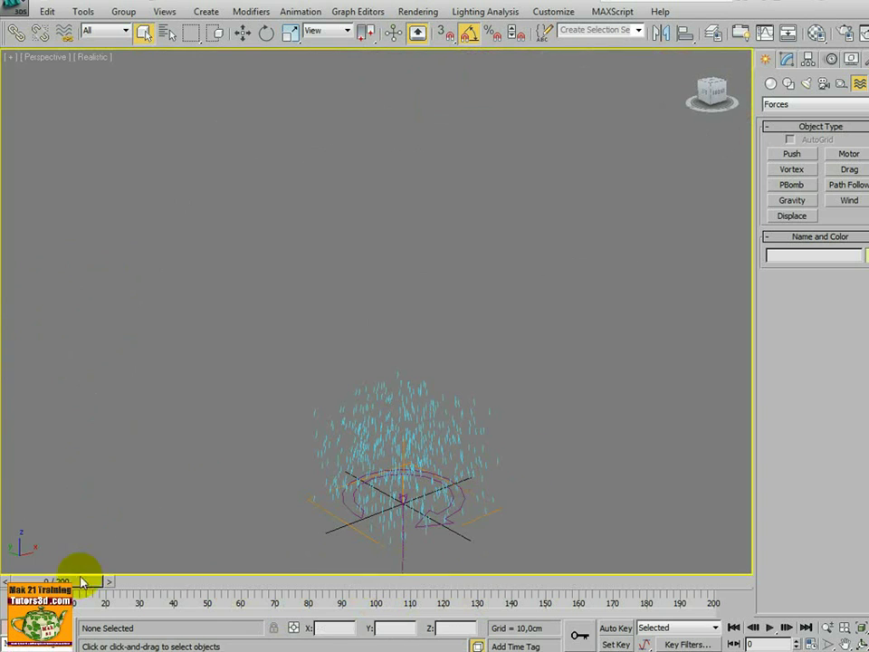
{"action": "left_click_drag", "start_coordinate": [84, 586], "coordinate": [317, 581]}
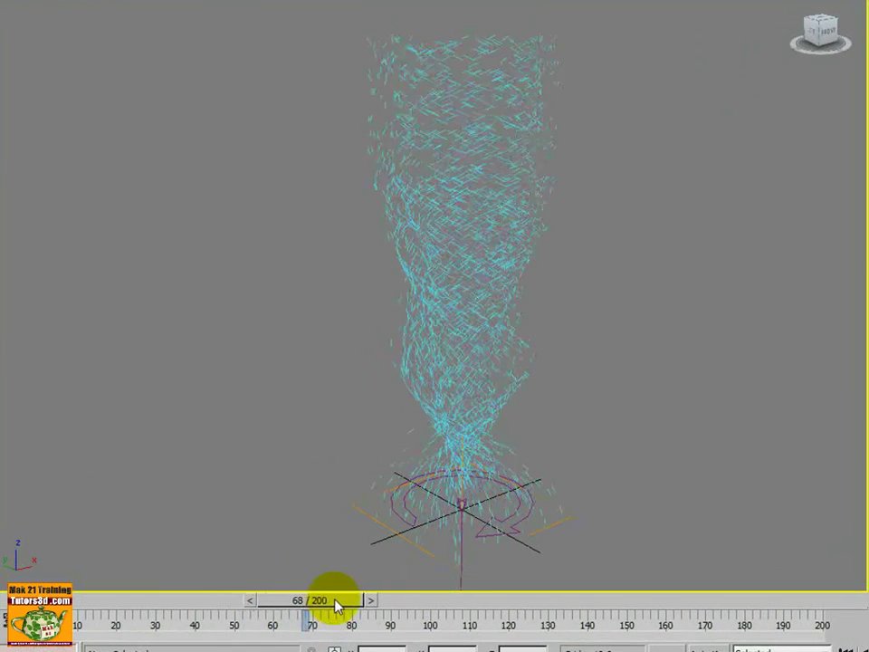
{"action": "left_click", "coordinate": [586, 525]}
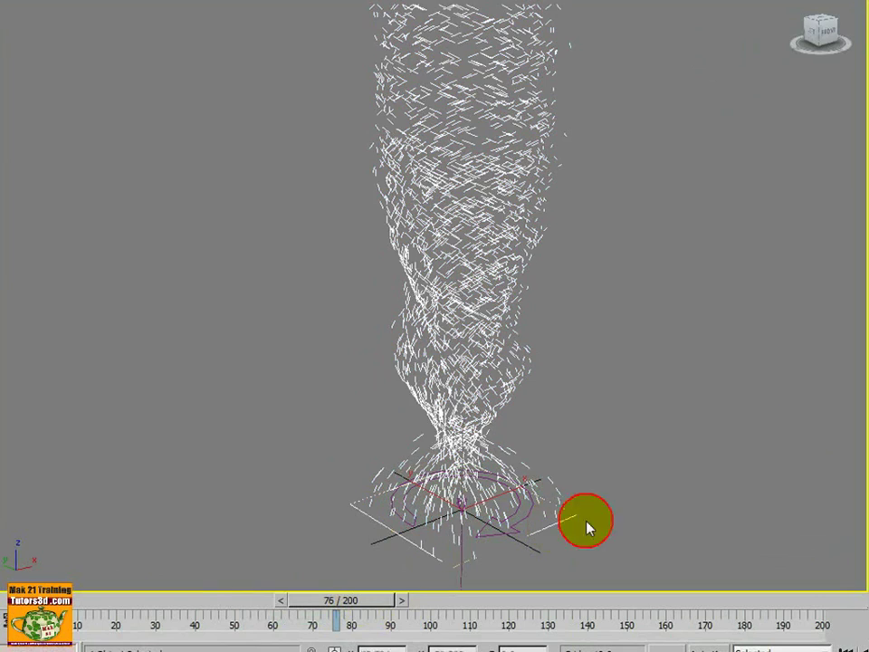
{"action": "left_click_drag", "start_coordinate": [389, 599], "coordinate": [761, 601]}
Reframe the tornado, then play and stop its animation with the / key
{"action": "scroll", "coordinate": [622, 526], "scroll_direction": "up", "scroll_amount": 3}
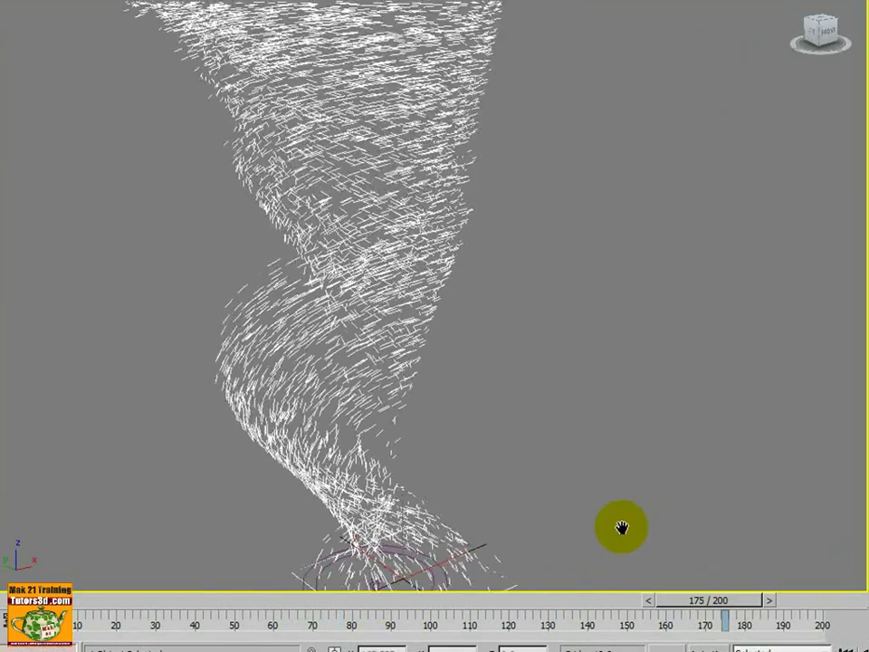
{"action": "middle_click_drag", "start_coordinate": [602, 523], "coordinate": [577, 516]}
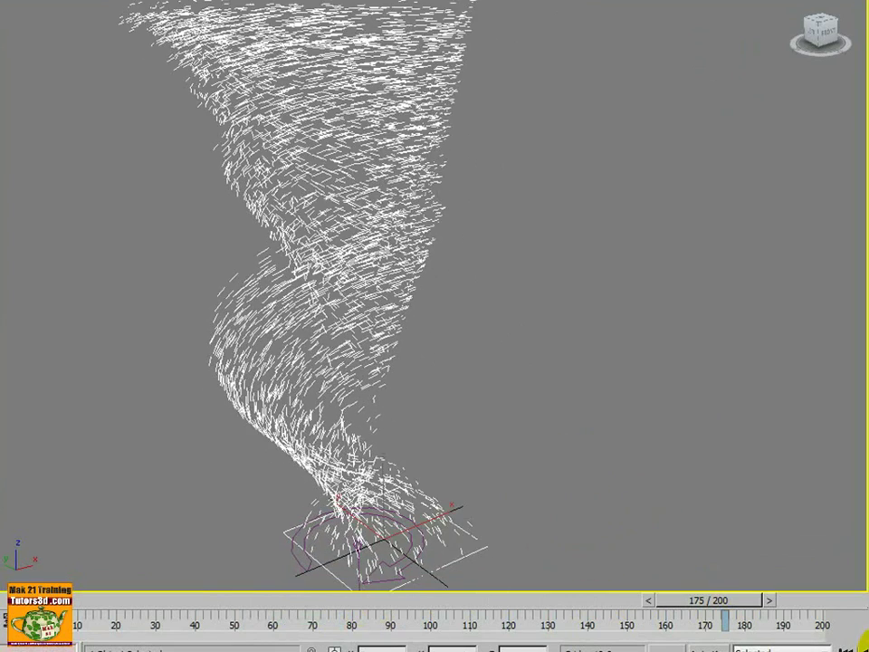
{"action": "key", "text": "/"}
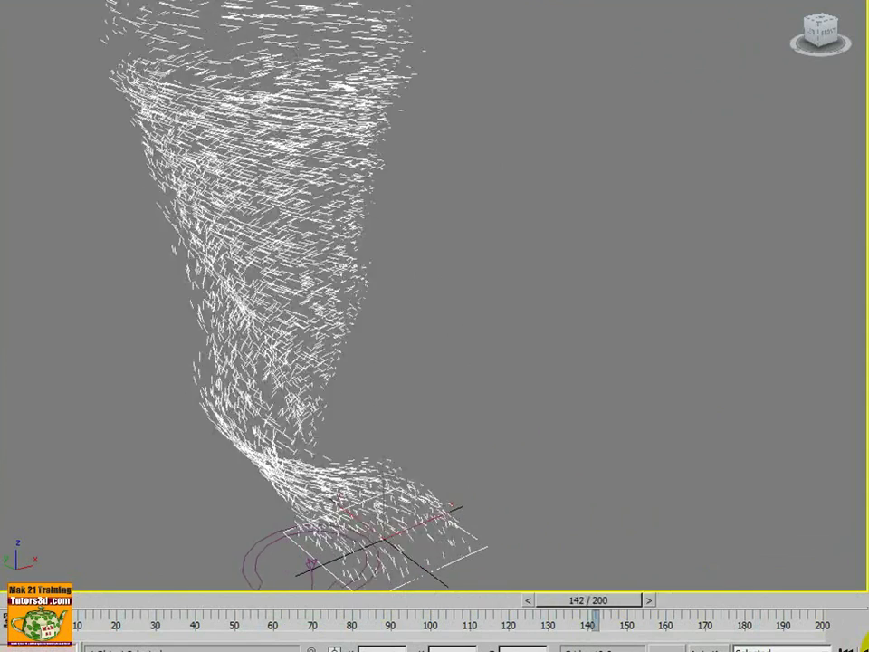
{"action": "key", "text": "/"}
{"action": "mouse_move", "coordinate": [634, 501]}
{"action": "middle_mouse_down"}
{"action": "mouse_move", "coordinate": [646, 497]}
{"action": "mouse_move", "coordinate": [648, 510]}
{"action": "middle_mouse_up"}
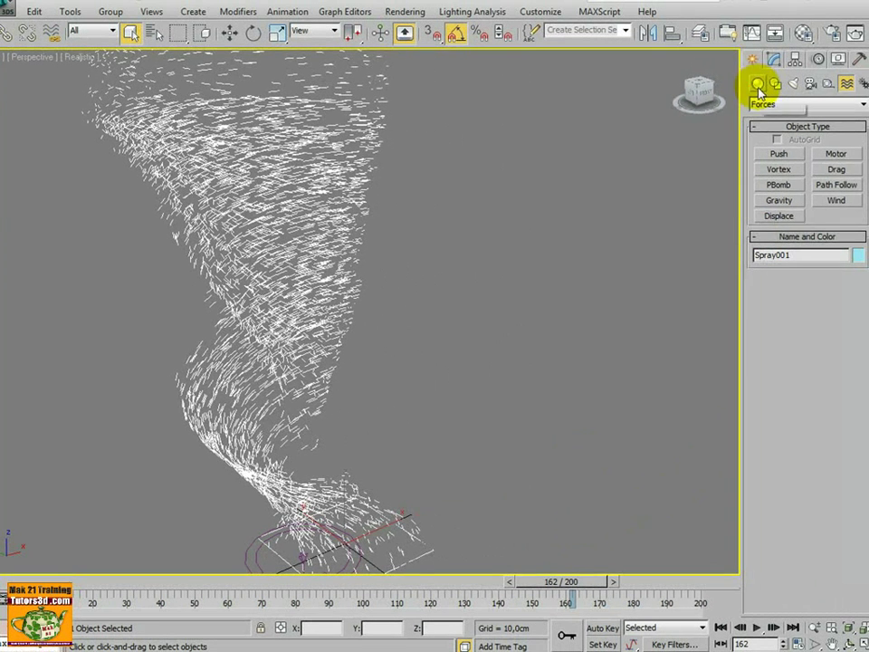
Bring back the particle-systems list and play the snowfall from frame 8, stopping at 67
{"action": "left_click", "coordinate": [757, 86]}
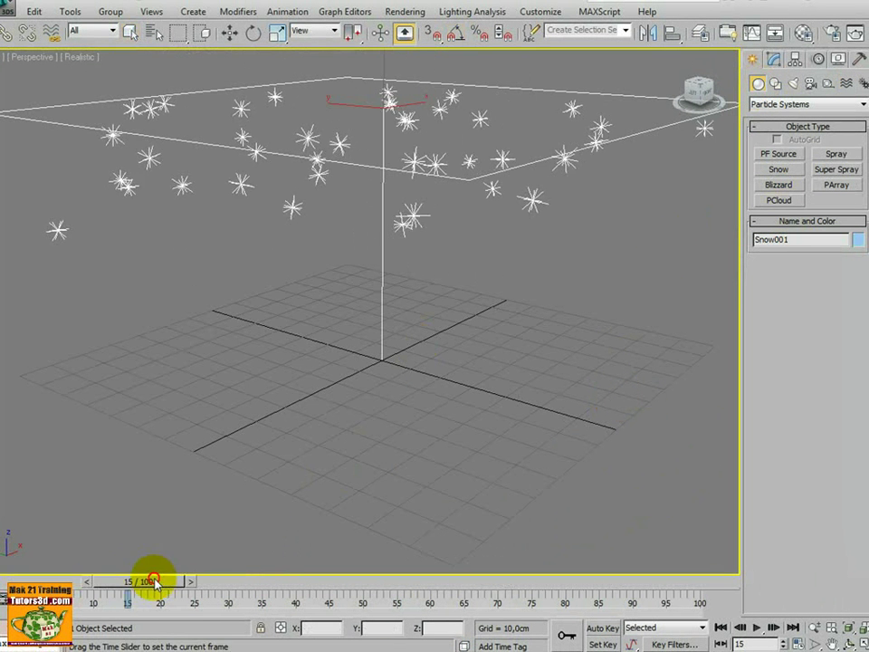
{"action": "left_click_drag", "start_coordinate": [151, 580], "coordinate": [116, 580]}
{"action": "left_click", "coordinate": [756, 627]}
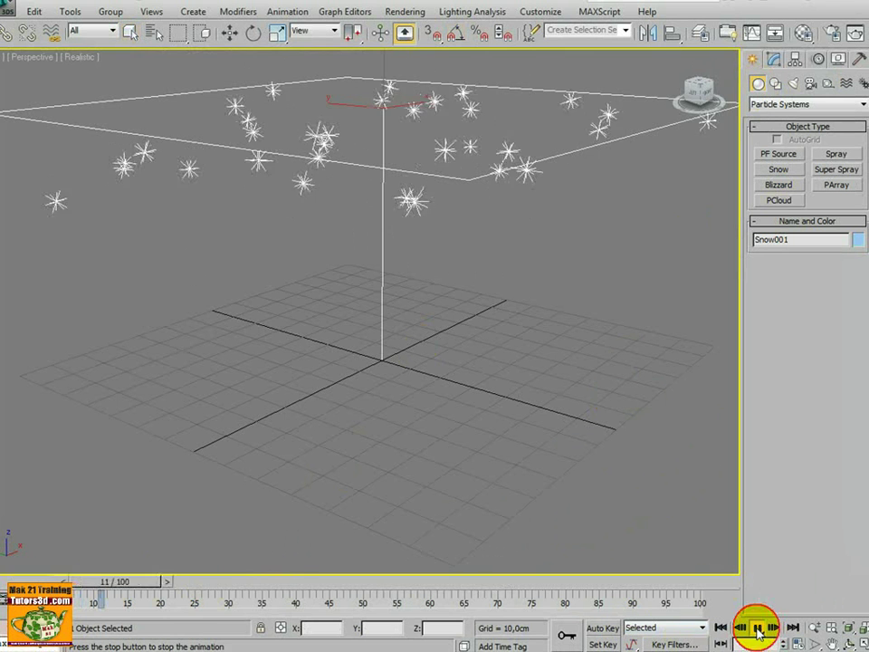
{"action": "left_click", "coordinate": [757, 627]}
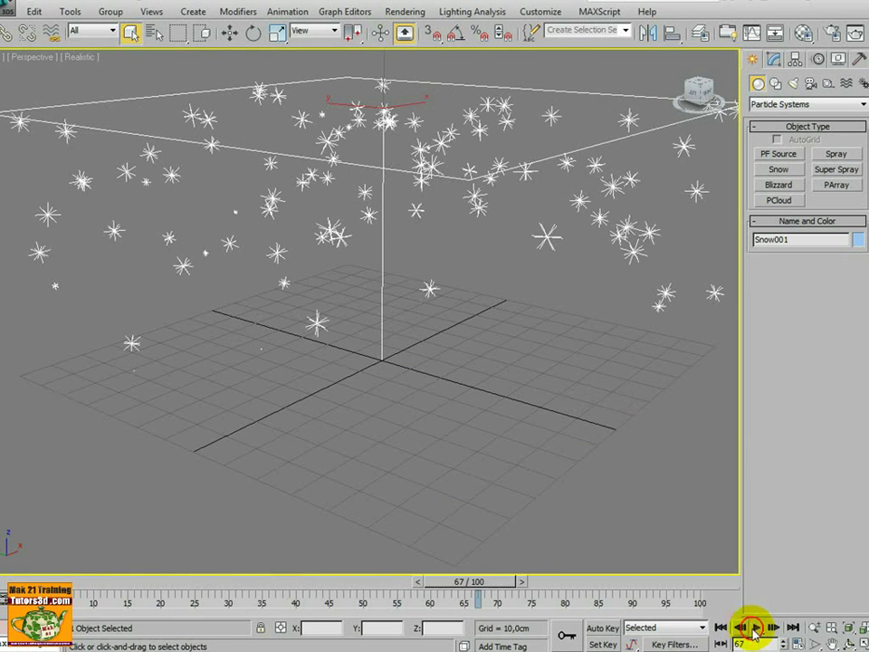
Replay the snowfall from frame 52, stopping at frame 79
{"action": "left_click_drag", "start_coordinate": [484, 583], "coordinate": [378, 580]}
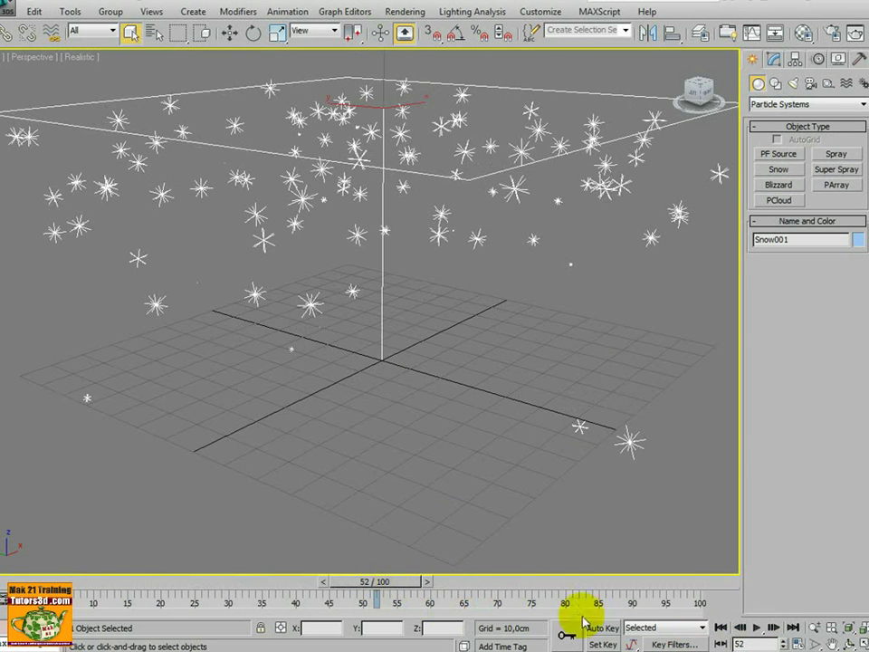
{"action": "left_click", "coordinate": [758, 627]}
{"action": "left_click", "coordinate": [539, 584]}
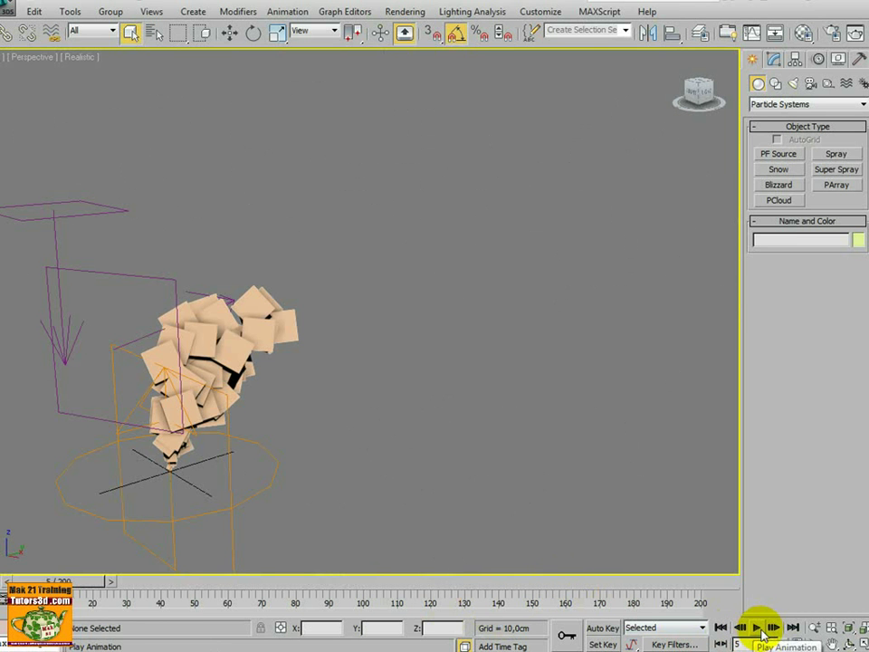
Play the card-particle animation, pausing at frames 111 and 154 before resuming to the end
{"action": "left_click", "coordinate": [759, 629]}
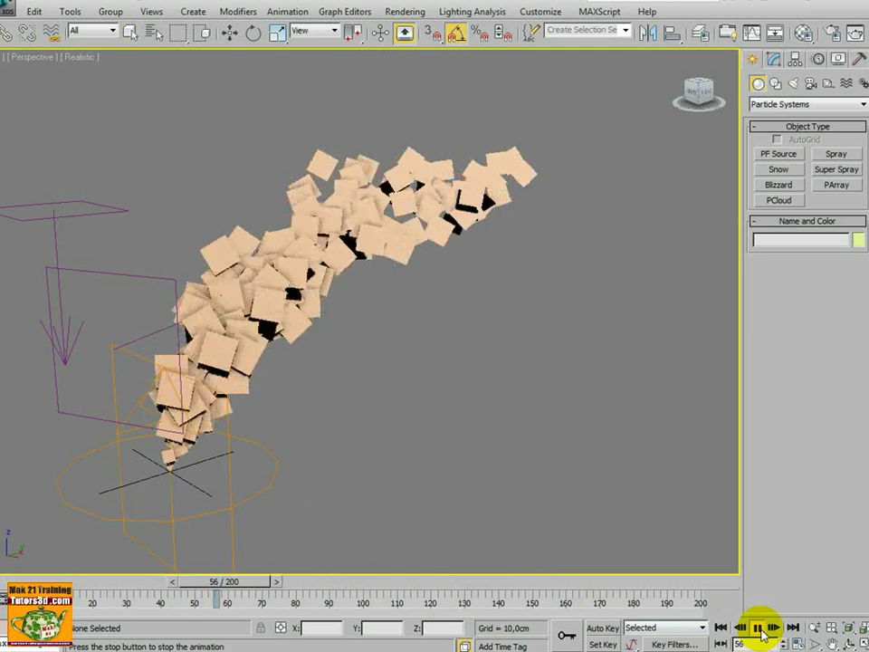
{"action": "left_click", "coordinate": [758, 628]}
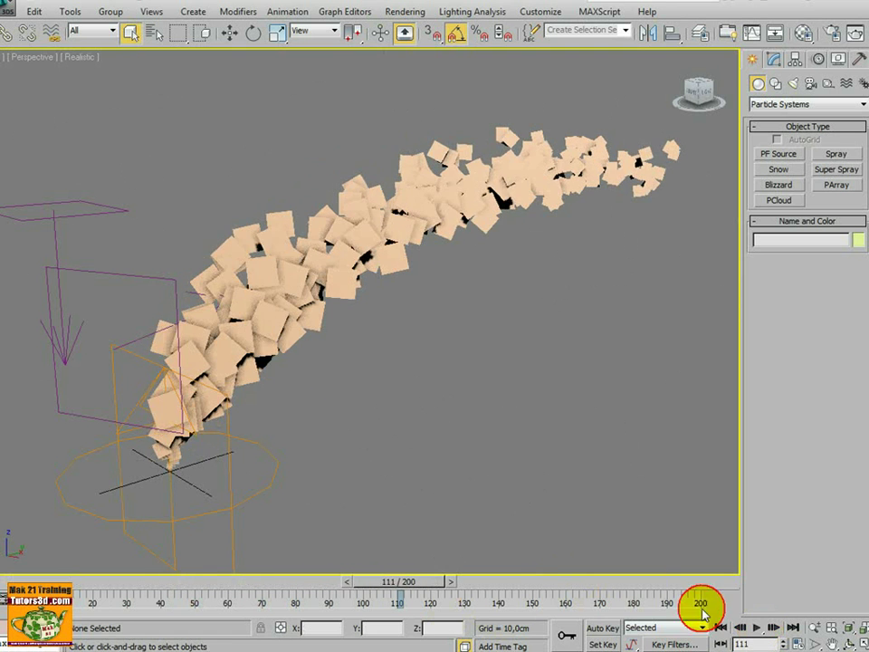
{"action": "left_click", "coordinate": [759, 628]}
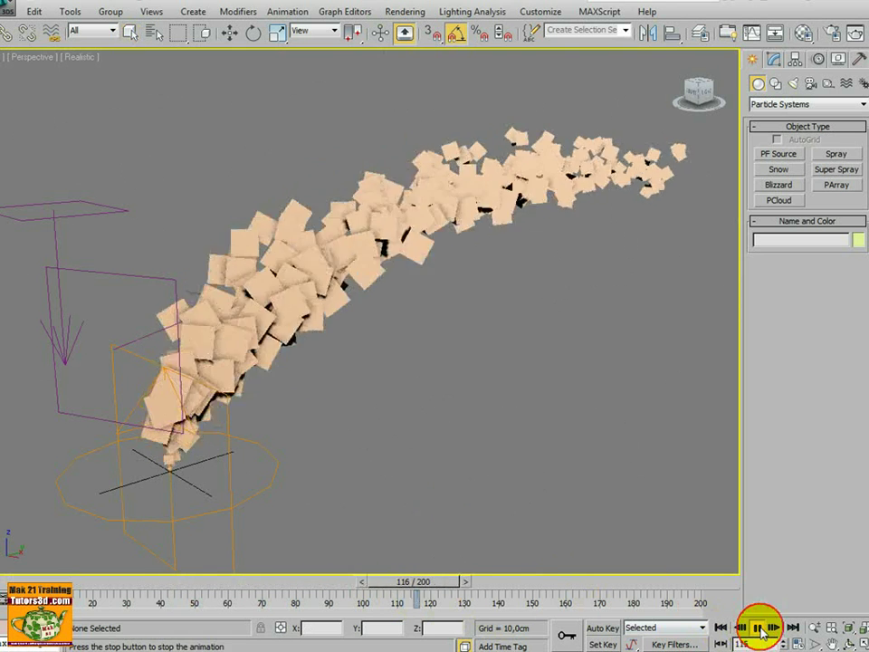
{"action": "left_click", "coordinate": [759, 628]}
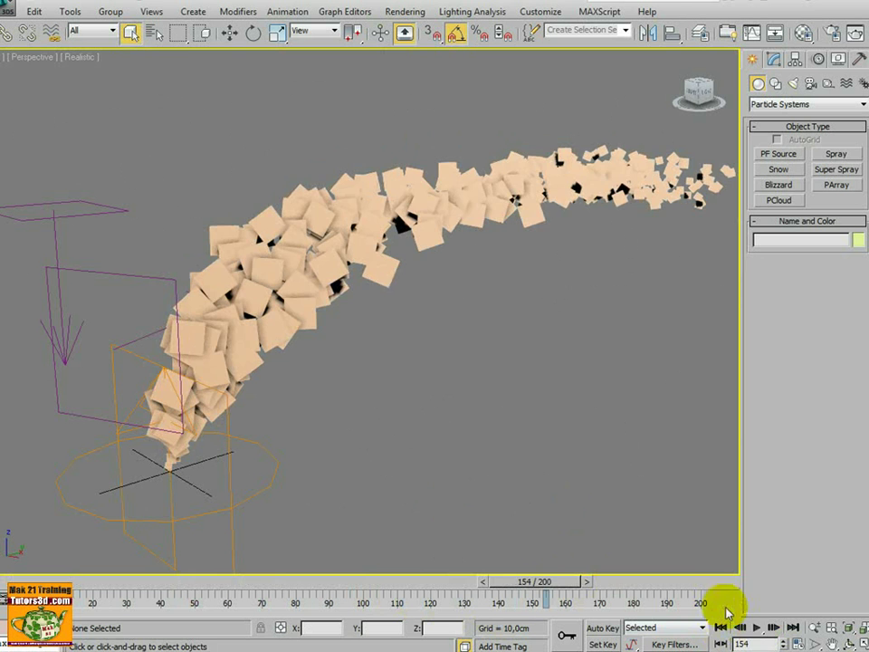
{"action": "left_click", "coordinate": [758, 628]}
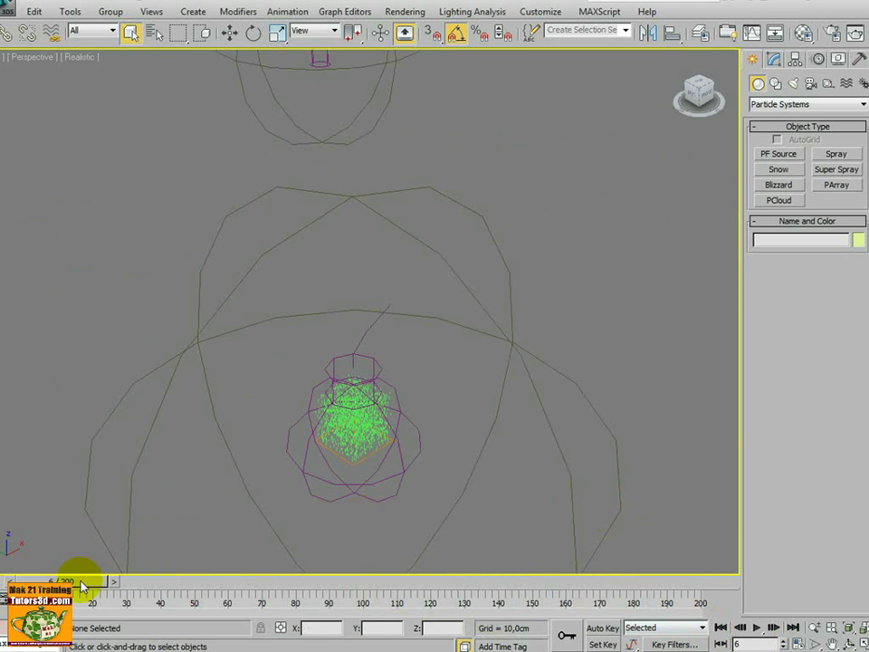
Scrub the green particle burst to frames 49 and 19, zooming out to frame the whole ring
{"action": "left_click_drag", "start_coordinate": [90, 580], "coordinate": [254, 585]}
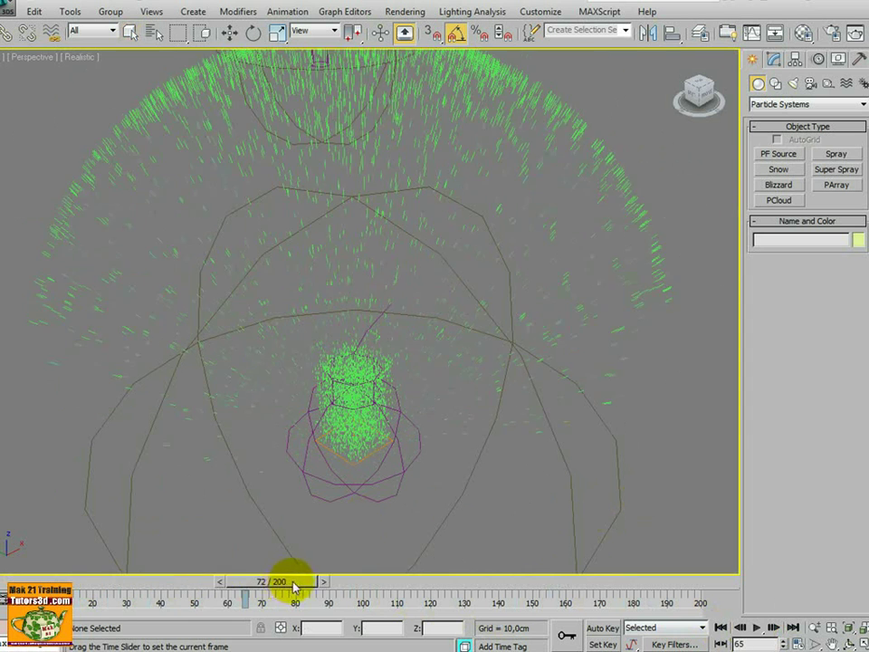
{"action": "left_click_drag", "start_coordinate": [294, 587], "coordinate": [208, 586]}
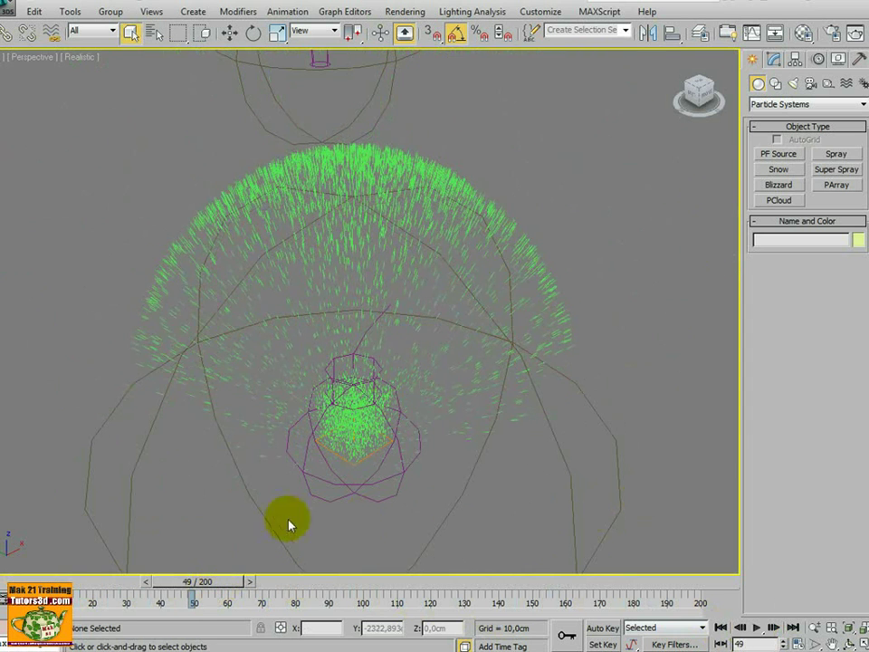
{"action": "scroll", "coordinate": [411, 461], "scroll_direction": "down", "scroll_amount": 8}
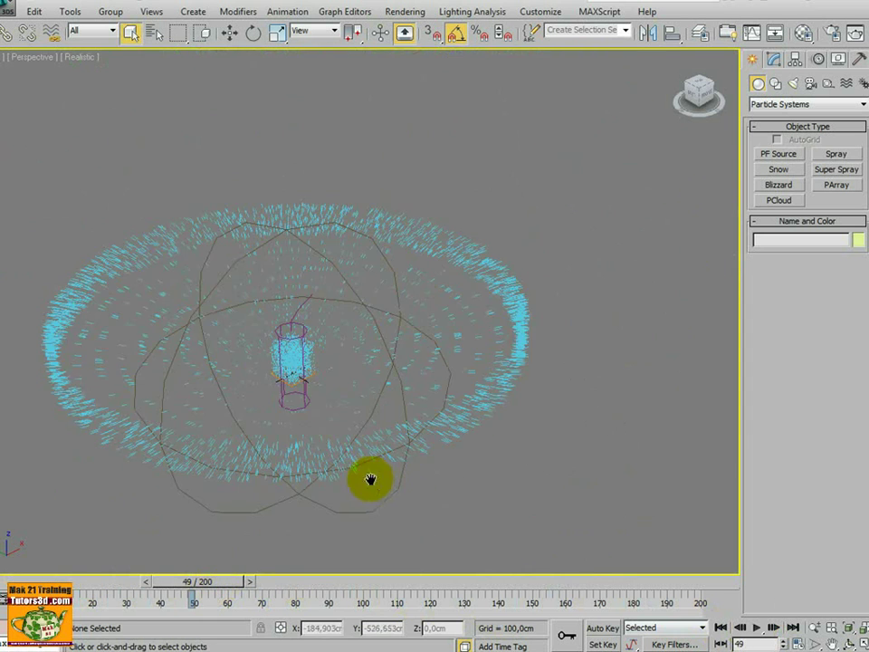
{"action": "middle_click_drag", "start_coordinate": [369, 475], "coordinate": [447, 434]}
{"action": "left_click_drag", "start_coordinate": [233, 578], "coordinate": [205, 591]}
{"action": "scroll", "coordinate": [261, 466], "scroll_direction": "up", "scroll_amount": 5}
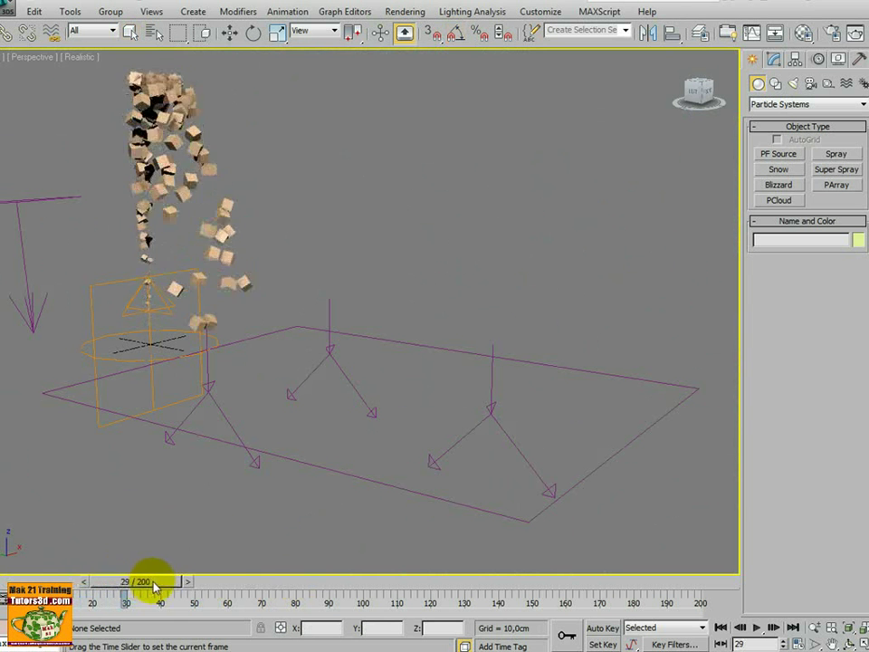
{"action": "left_click_drag", "start_coordinate": [154, 586], "coordinate": [398, 599]}
{"action": "scroll", "coordinate": [350, 491], "scroll_direction": "down", "scroll_amount": 3}
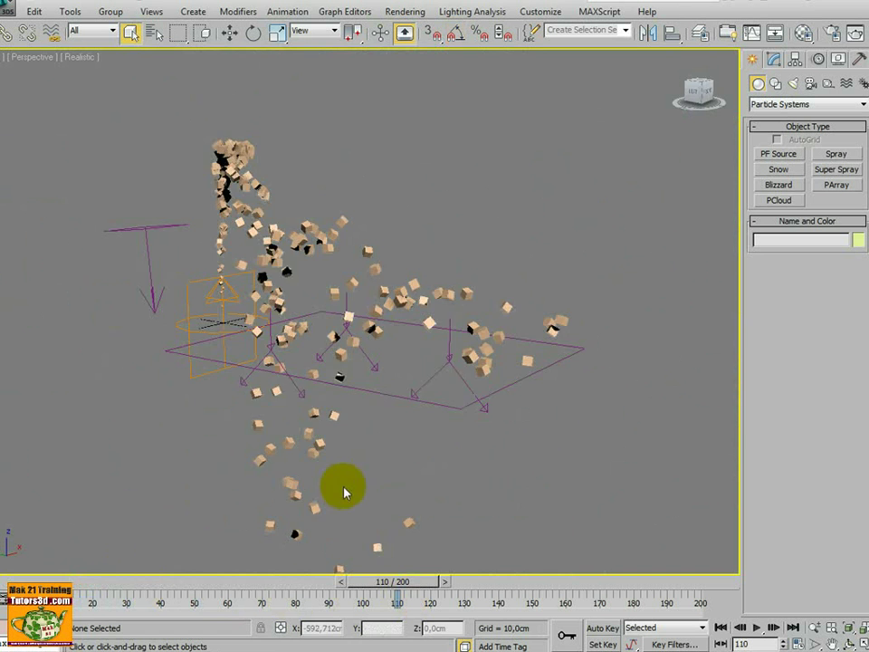
{"action": "middle_click_drag", "start_coordinate": [344, 494], "coordinate": [380, 507], "text": "alt"}
{"action": "left_click", "coordinate": [756, 626]}
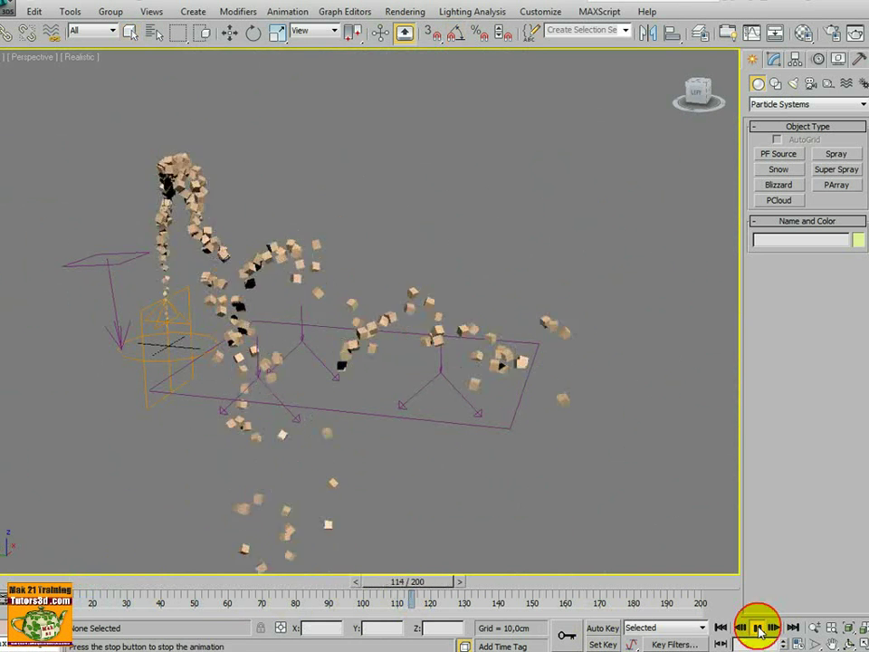
{"action": "left_click", "coordinate": [757, 626]}
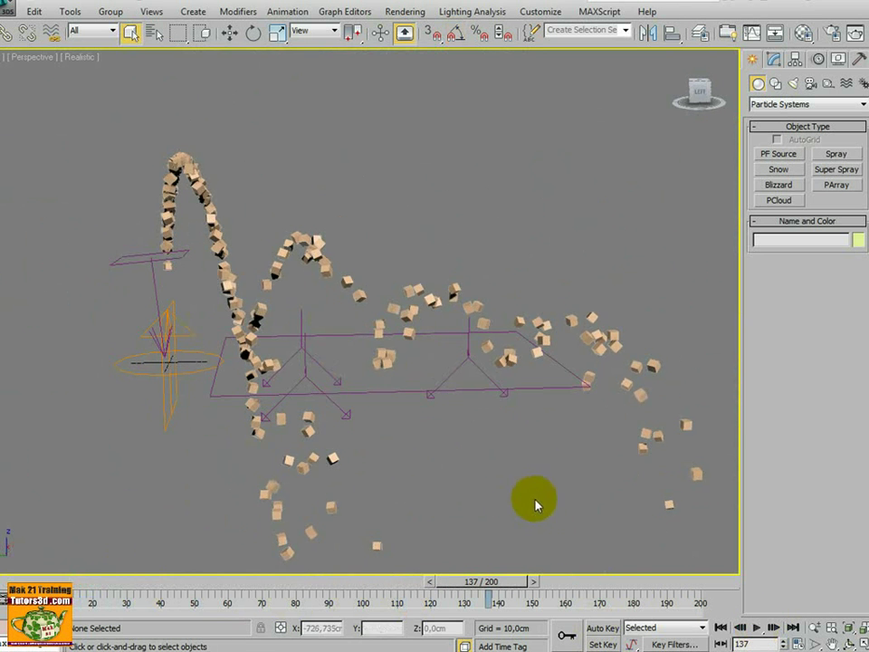
{"action": "middle_click_drag", "start_coordinate": [534, 504], "coordinate": [509, 496]}
{"action": "key", "text": "alt+w"}
{"action": "left_click", "coordinate": [316, 514]}
{"action": "key", "text": "w"}
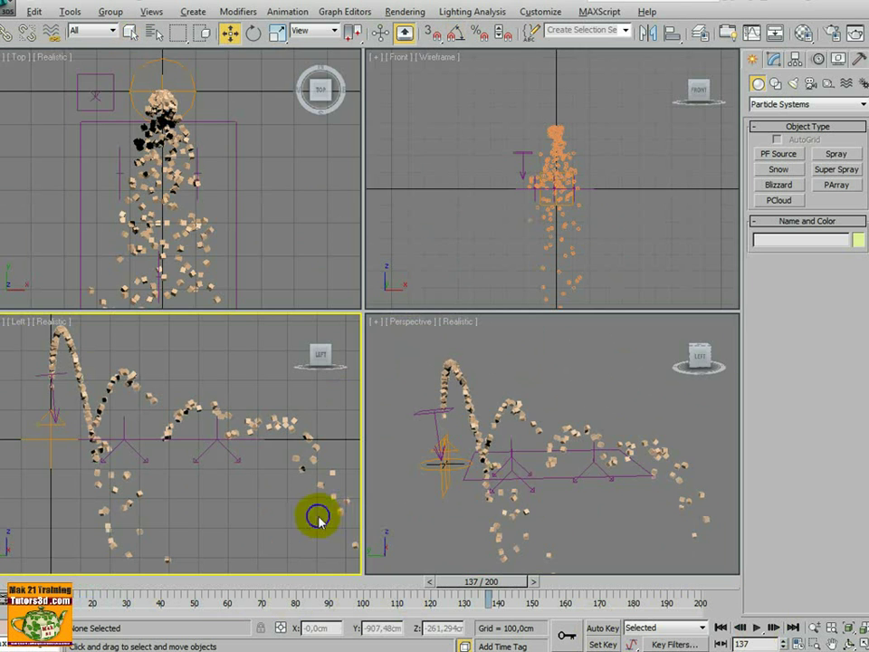
{"action": "key", "text": "alt+w"}
{"action": "left_click_drag", "start_coordinate": [488, 593], "coordinate": [186, 596]}
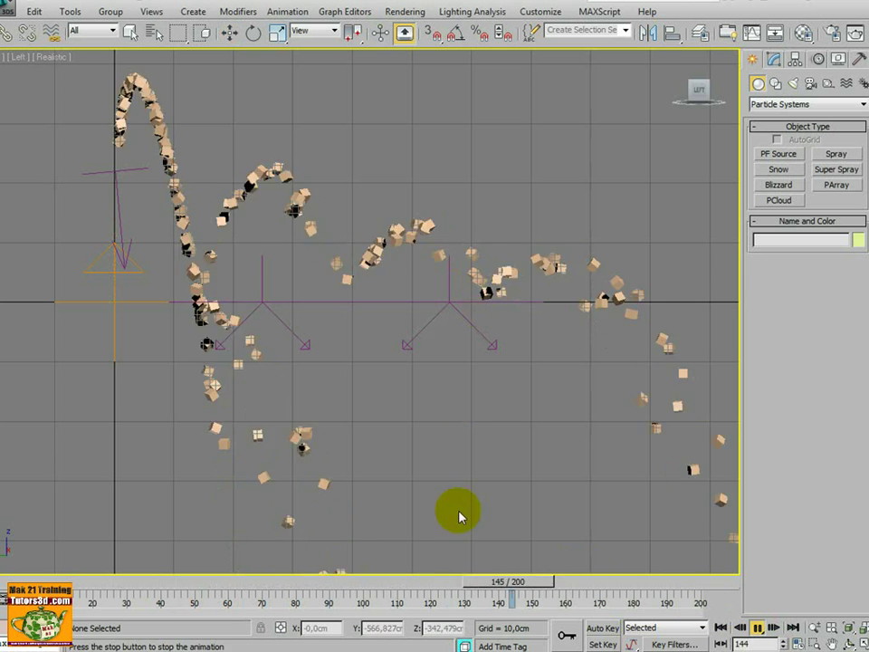
{"action": "left_click", "coordinate": [742, 626]}
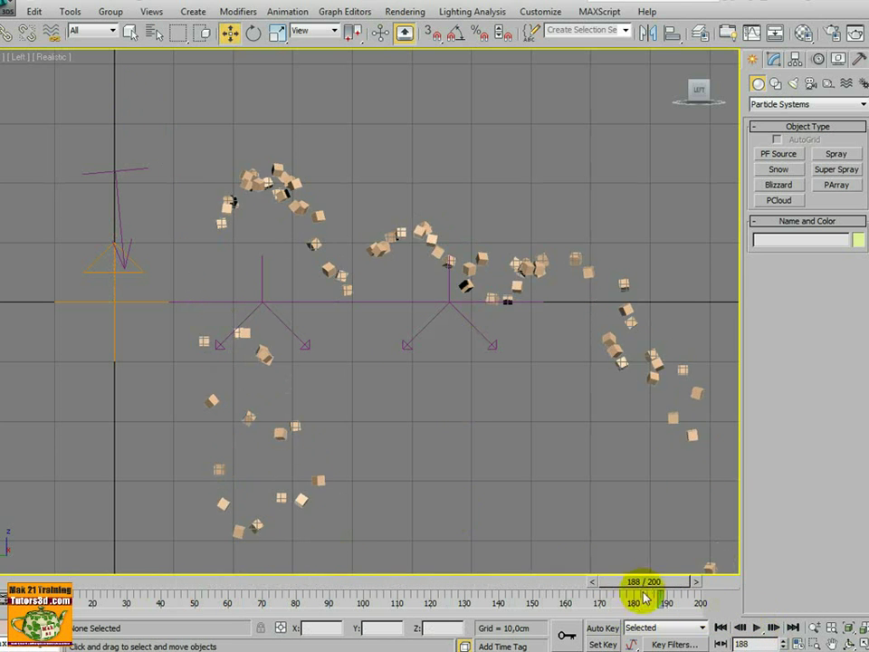
{"action": "left_click_drag", "start_coordinate": [644, 595], "coordinate": [475, 583]}
{"action": "middle_click_drag", "start_coordinate": [361, 479], "coordinate": [382, 465]}
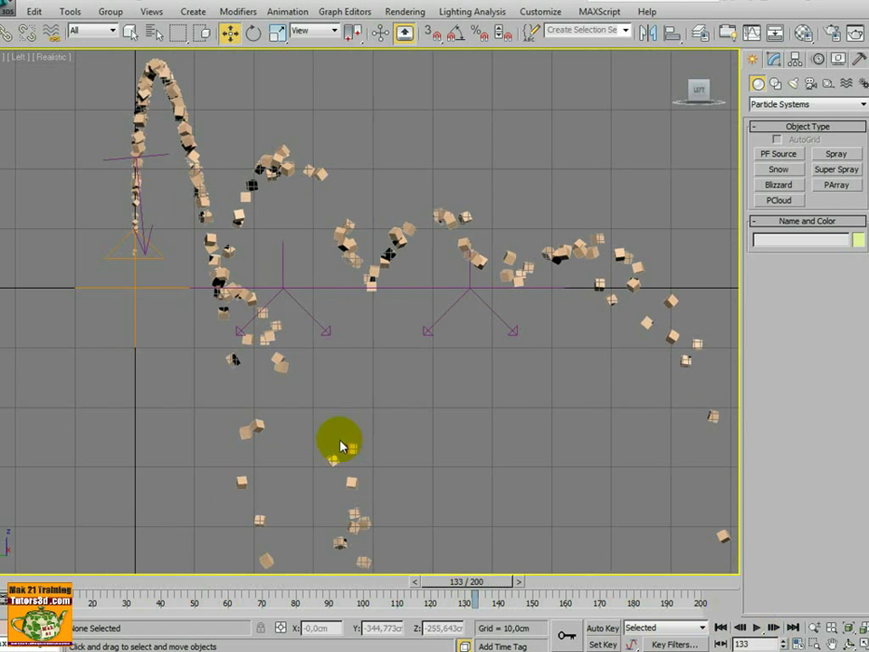
{"action": "key", "text": "alt+w"}
{"action": "left_click", "coordinate": [517, 449]}
{"action": "key", "text": "alt+w"}
{"action": "middle_click_drag", "start_coordinate": [514, 450], "coordinate": [423, 450], "text": "alt"}
{"action": "scroll", "coordinate": [418, 455], "scroll_direction": "down", "scroll_amount": 4}
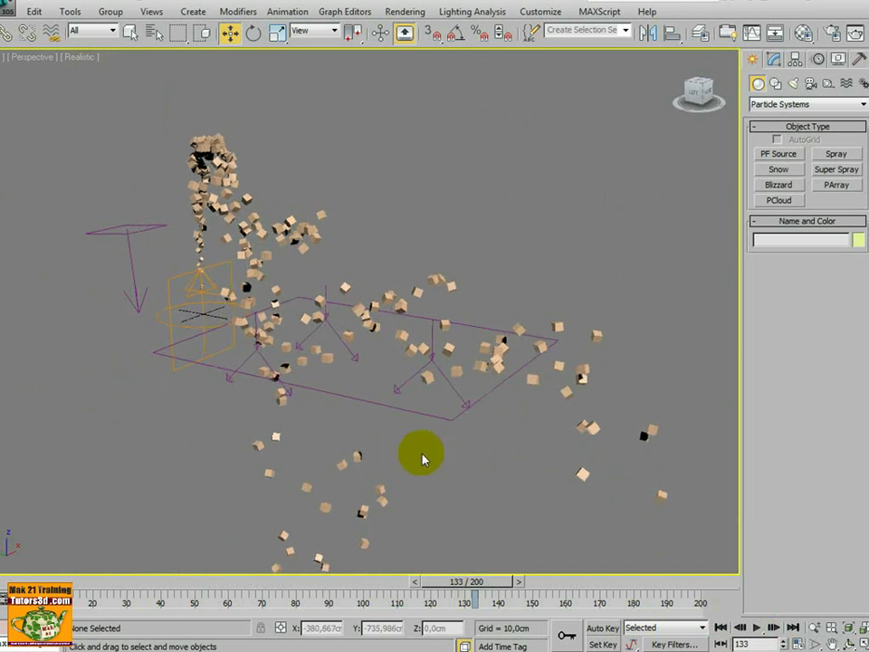
{"action": "left_click_drag", "start_coordinate": [472, 579], "coordinate": [105, 595]}
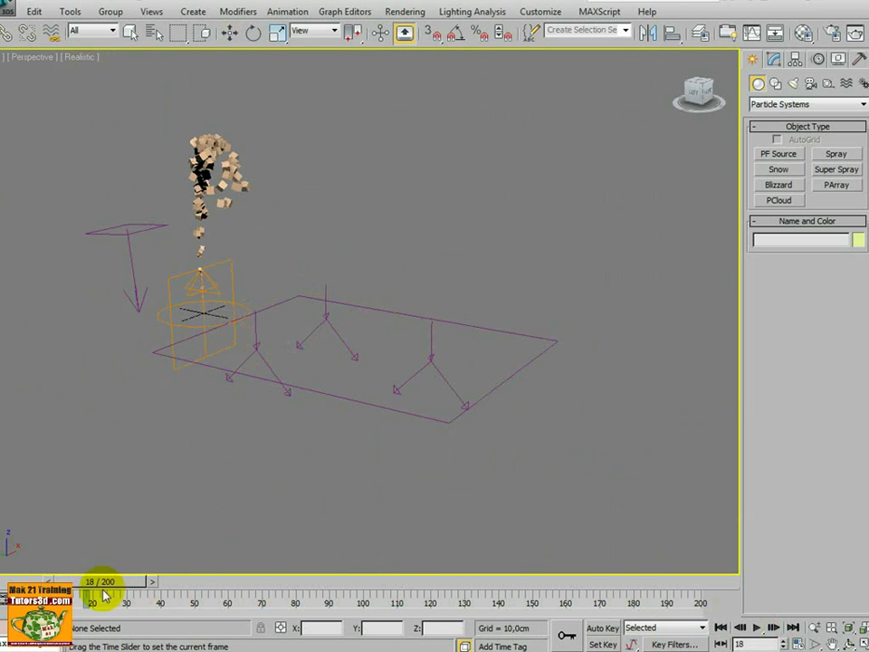
{"action": "key", "text": "w"}
{"action": "scroll", "coordinate": [207, 520], "scroll_direction": "up", "scroll_amount": 3}
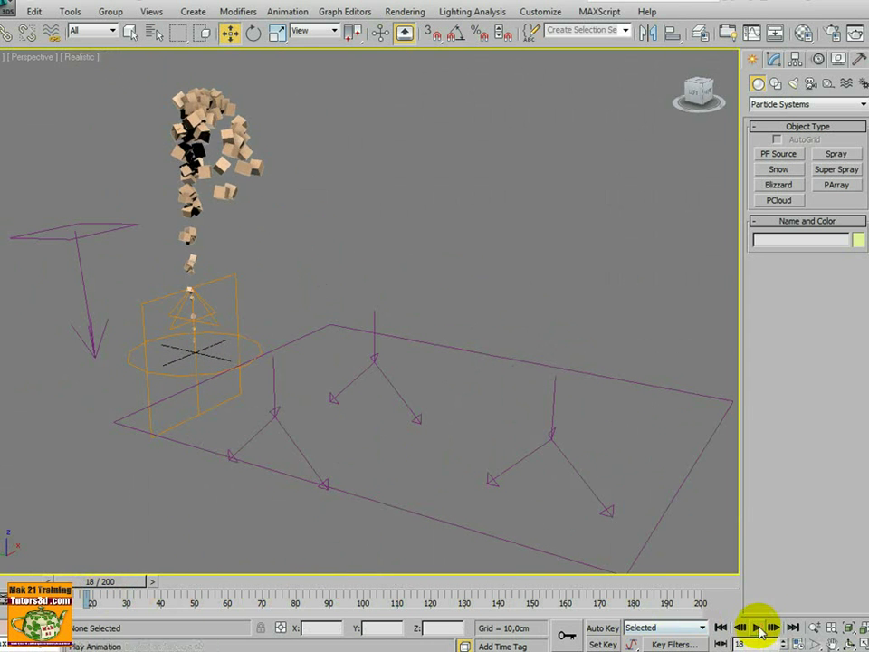
{"action": "left_click", "coordinate": [759, 627]}
{"action": "left_click", "coordinate": [760, 626]}
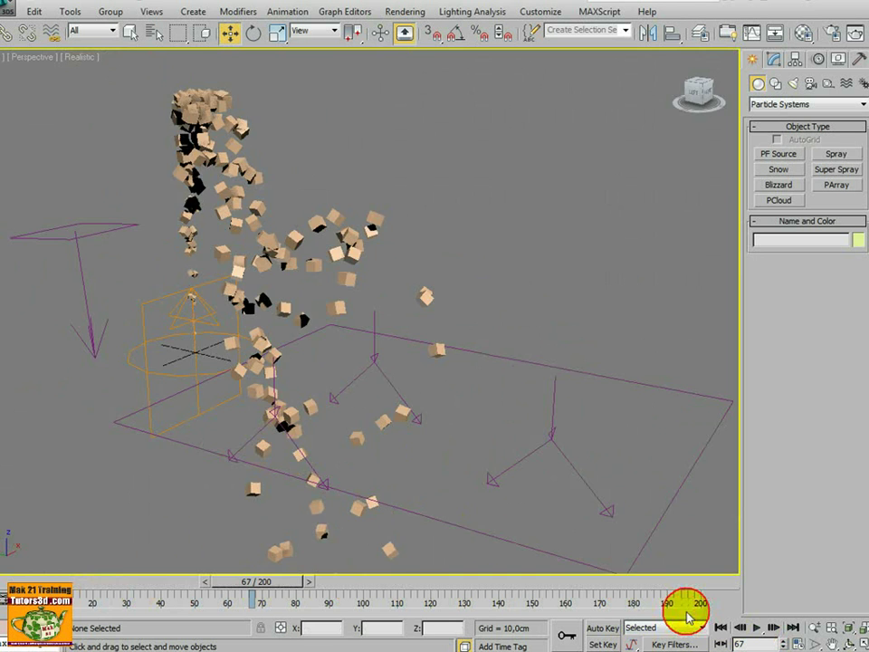
{"action": "middle_click_drag", "start_coordinate": [543, 543], "coordinate": [456, 504], "text": "alt"}
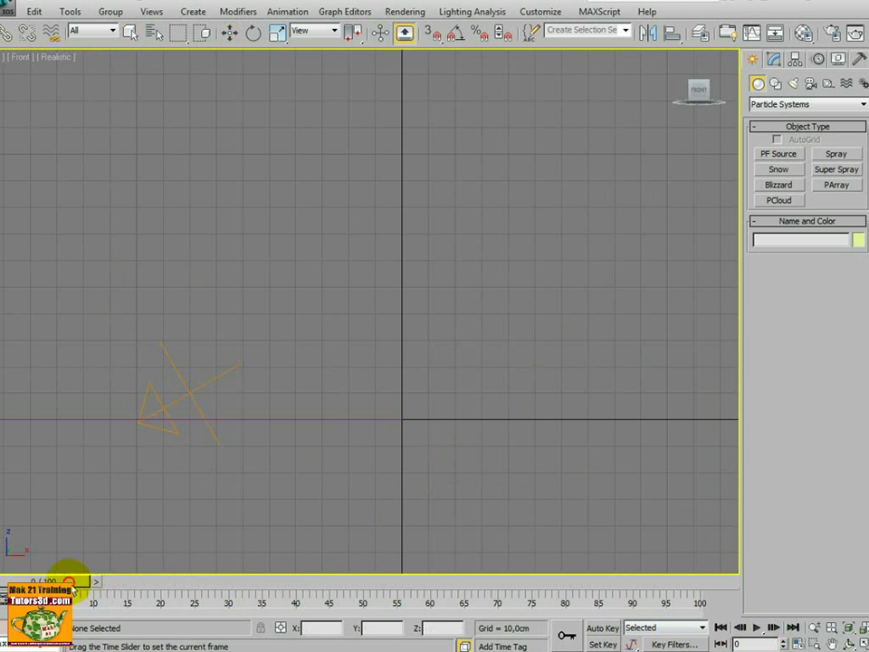
Stop the front-view playback at frame 37, then maximize Perspective and rewind to frame 12
{"action": "left_click_drag", "start_coordinate": [140, 582], "coordinate": [160, 612]}
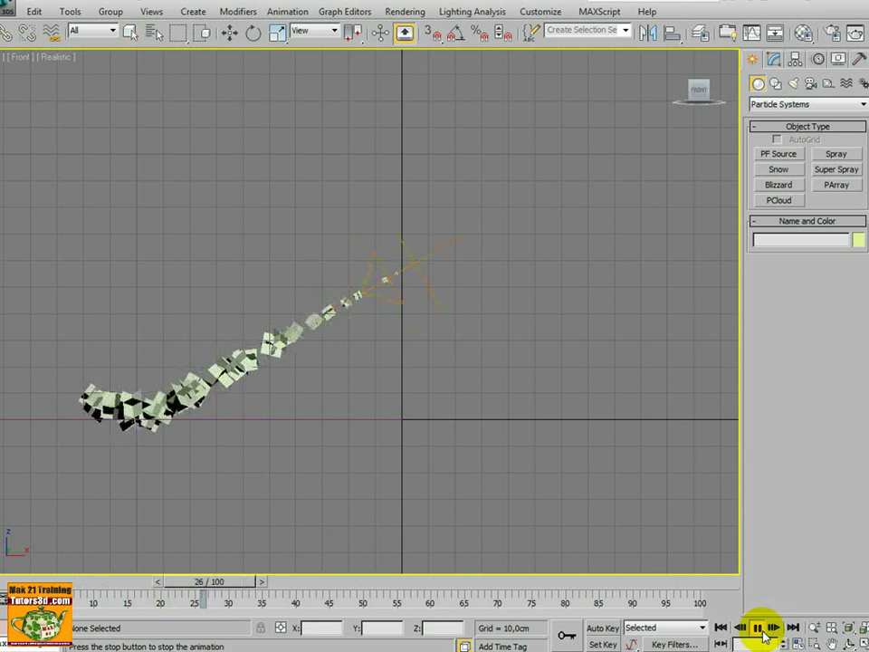
{"action": "left_click", "coordinate": [631, 600]}
{"action": "key", "text": "alt+w"}
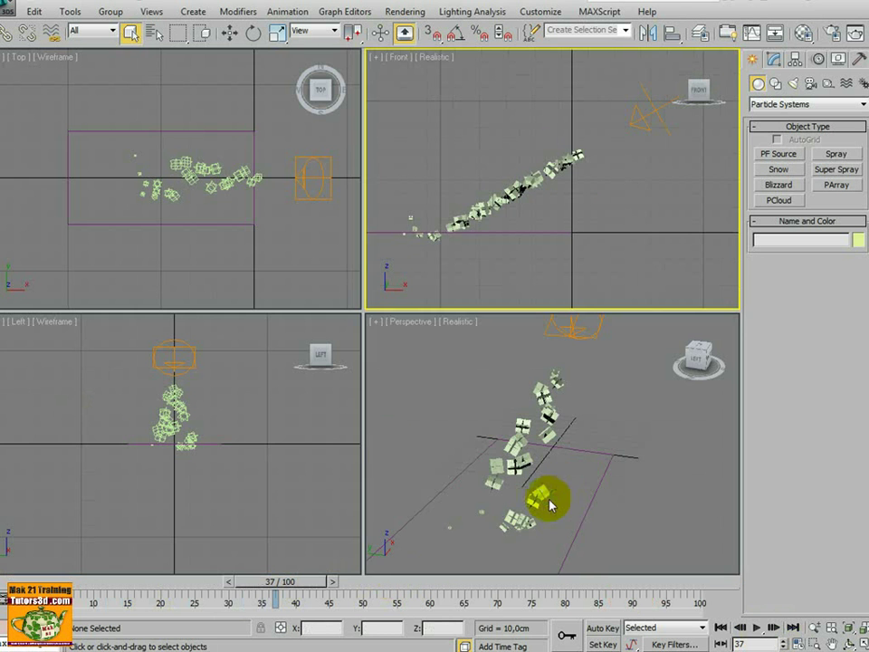
{"action": "left_click", "coordinate": [539, 516]}
{"action": "key", "text": "w"}
{"action": "right_click", "coordinate": [441, 550]}
{"action": "left_click", "coordinate": [413, 555]}
{"action": "key", "text": "alt+w"}
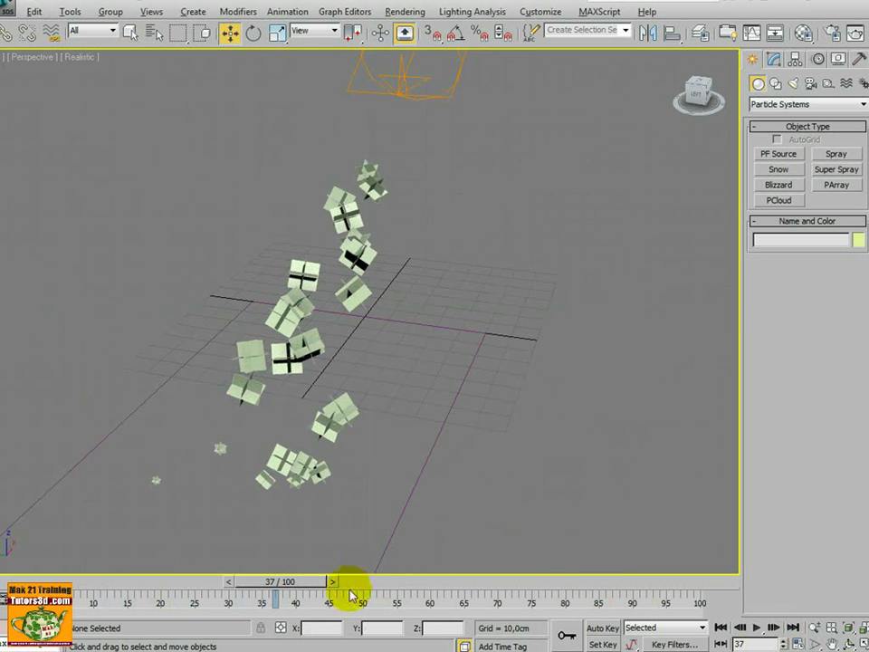
{"action": "left_click_drag", "start_coordinate": [288, 580], "coordinate": [231, 593]}
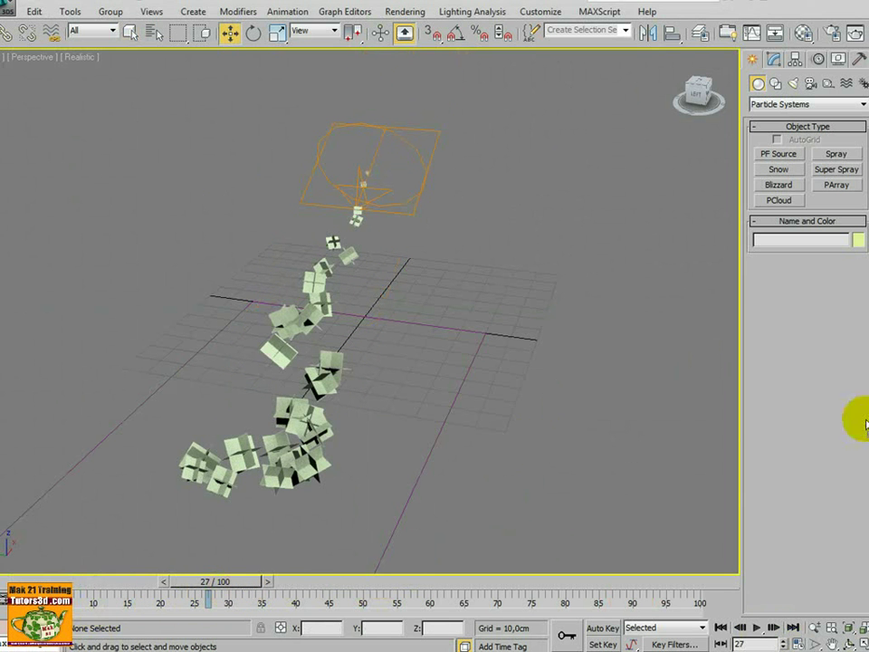
Open the dropped scene file and scrub its maximized Perspective view to frame 27
{"action": "left_click_drag", "start_coordinate": [847, 418], "coordinate": [501, 443]}
{"action": "left_click", "coordinate": [522, 449]}
{"action": "right_click", "coordinate": [472, 494]}
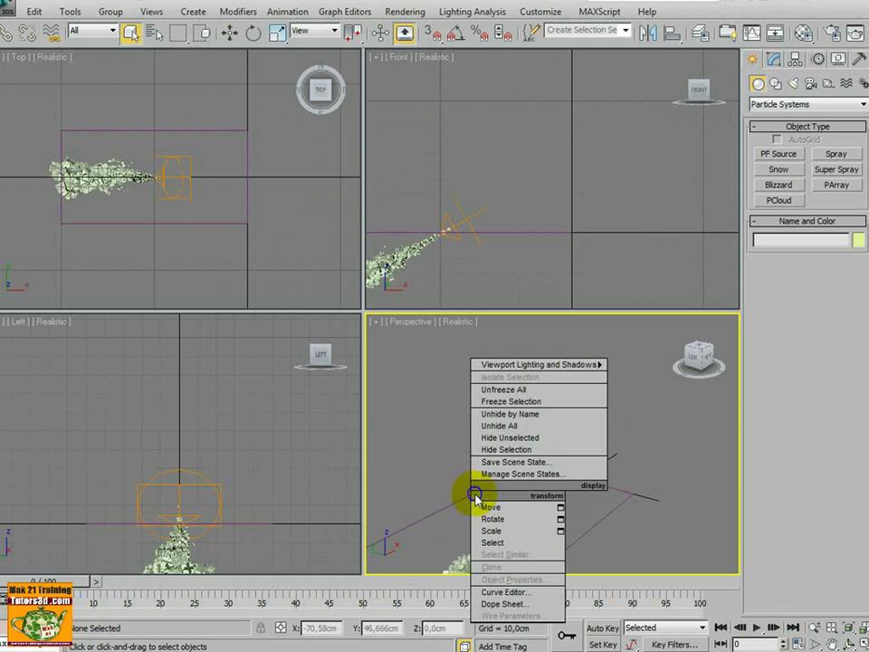
{"action": "left_click", "coordinate": [423, 487]}
{"action": "key", "text": "alt+w"}
{"action": "middle_click_drag", "start_coordinate": [397, 494], "coordinate": [482, 308]}
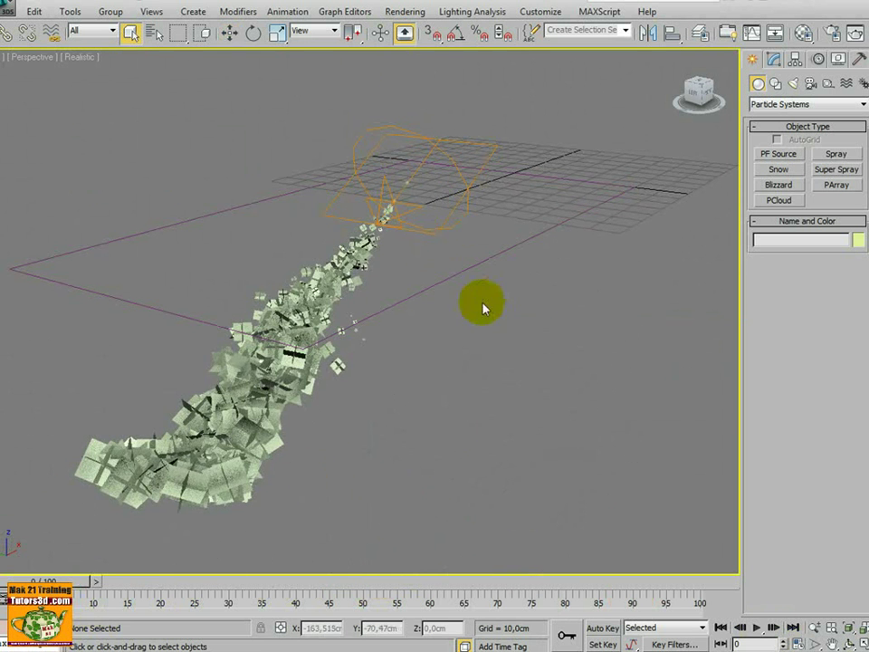
{"action": "left_click_drag", "start_coordinate": [100, 579], "coordinate": [234, 579]}
{"action": "middle_click_drag", "start_coordinate": [233, 580], "coordinate": [275, 586], "text": "alt"}
{"action": "left_click_drag", "start_coordinate": [275, 586], "coordinate": [126, 595]}
Maximize the Front view, rewind to the first frame and replay, stopping at frame 70
{"action": "key", "text": "alt+w"}
{"action": "left_click", "coordinate": [248, 473]}
{"action": "left_click", "coordinate": [436, 304]}
{"action": "key", "text": "alt+w"}
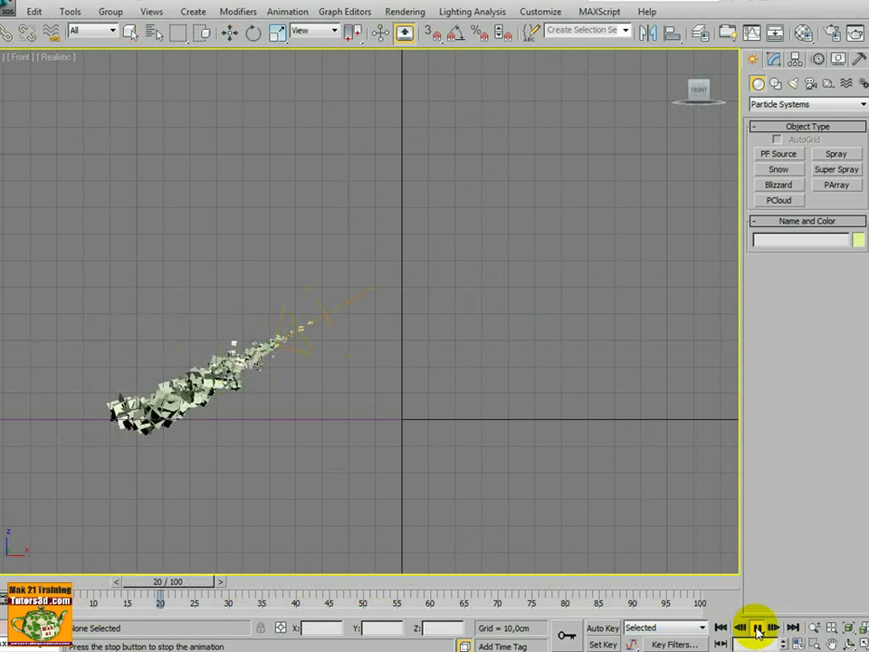
{"action": "left_click", "coordinate": [757, 627]}
{"action": "left_click", "coordinate": [722, 627]}
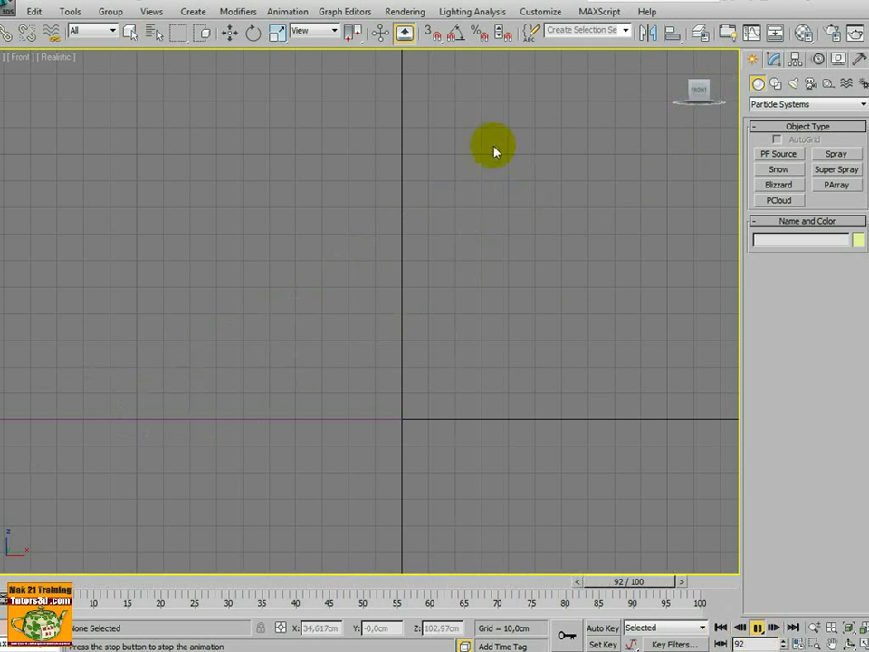
{"action": "left_click", "coordinate": [756, 627]}
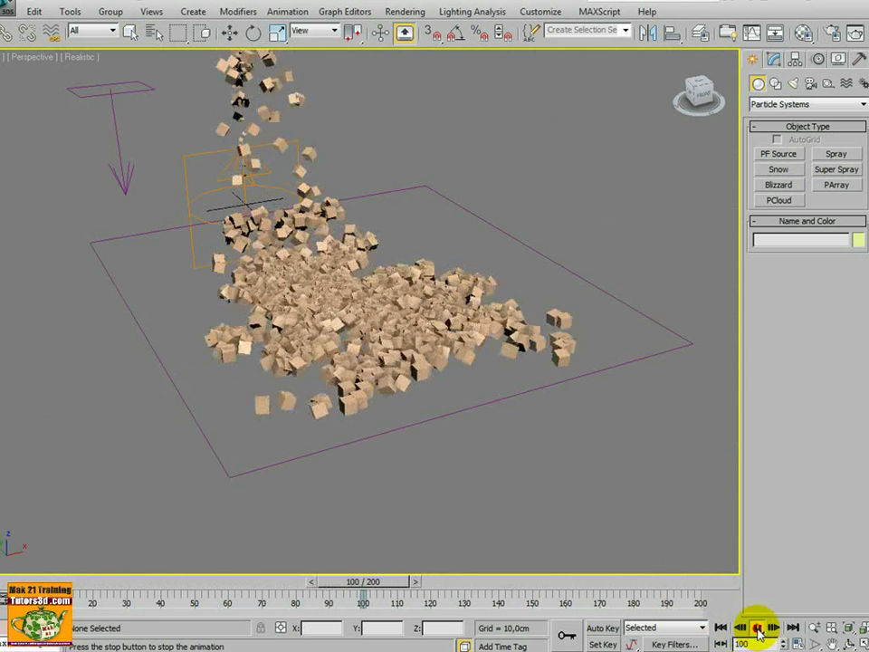
Play the cube scene in bursts, stopping at frames 103, 146 and 165
{"action": "left_click", "coordinate": [758, 631]}
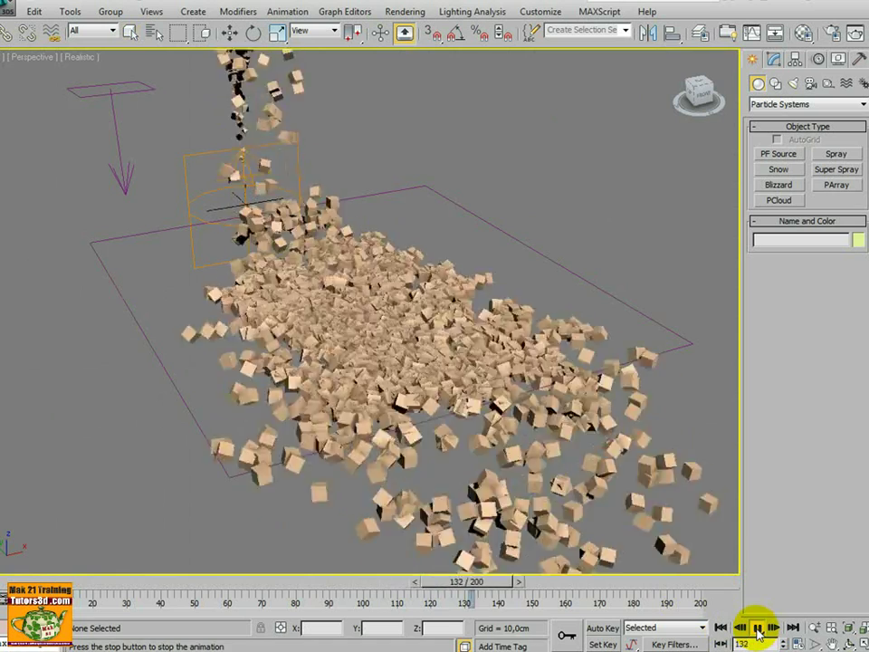
{"action": "left_click", "coordinate": [758, 628]}
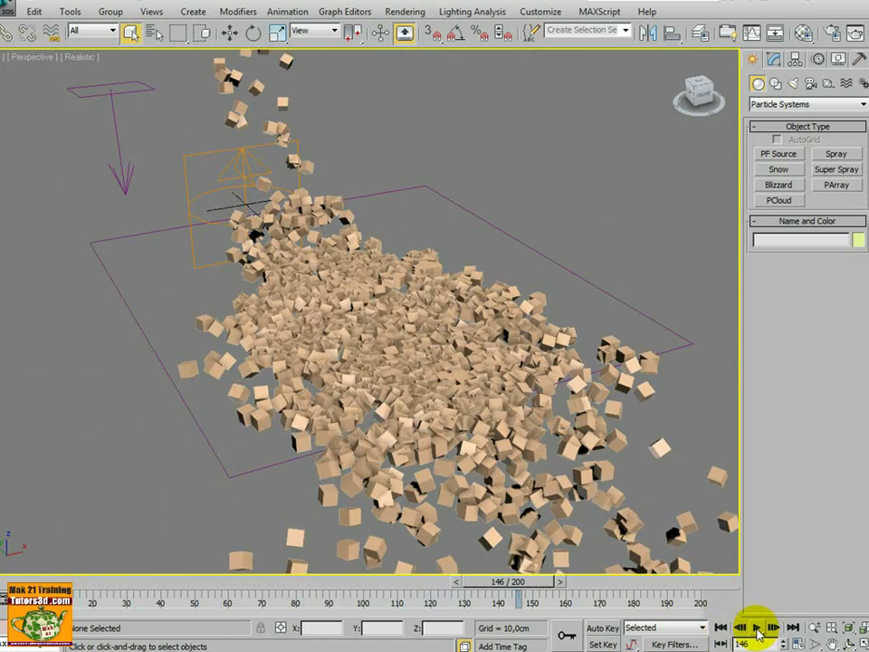
{"action": "left_click", "coordinate": [759, 631]}
{"action": "left_click", "coordinate": [759, 629]}
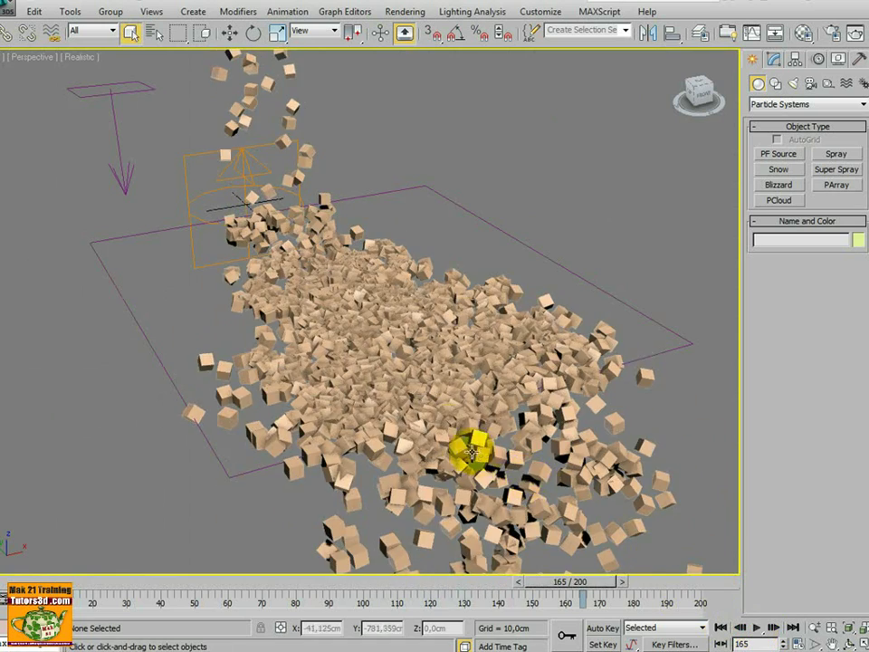
Orbit around the cube pile, rewind to frame 103, stop at 149 and reframe the stream
{"action": "middle_click_drag", "start_coordinate": [412, 412], "coordinate": [392, 422], "text": "alt"}
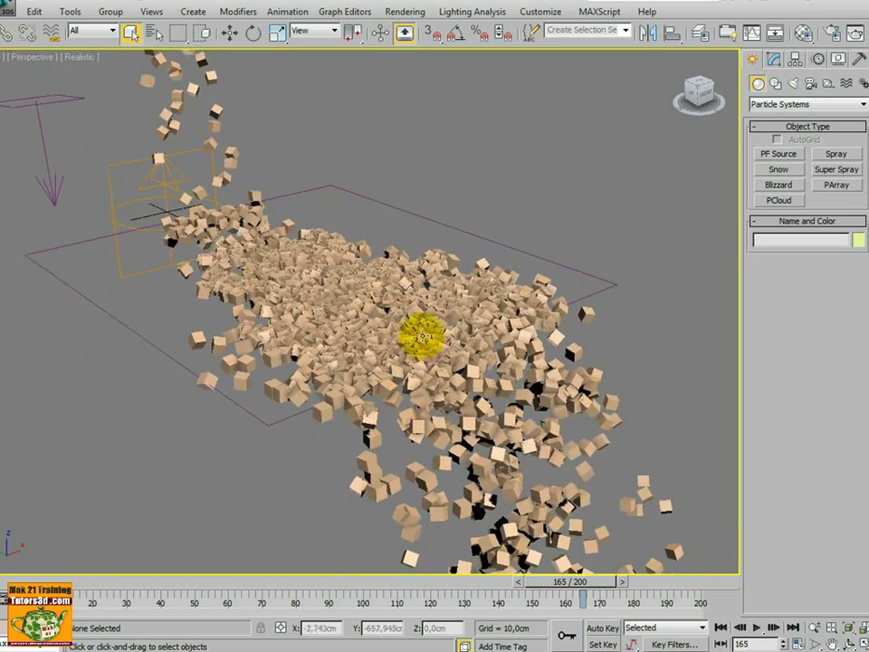
{"action": "middle_click_drag", "start_coordinate": [421, 335], "coordinate": [430, 466], "text": "alt"}
{"action": "scroll", "coordinate": [432, 465], "scroll_direction": "down", "scroll_amount": 5}
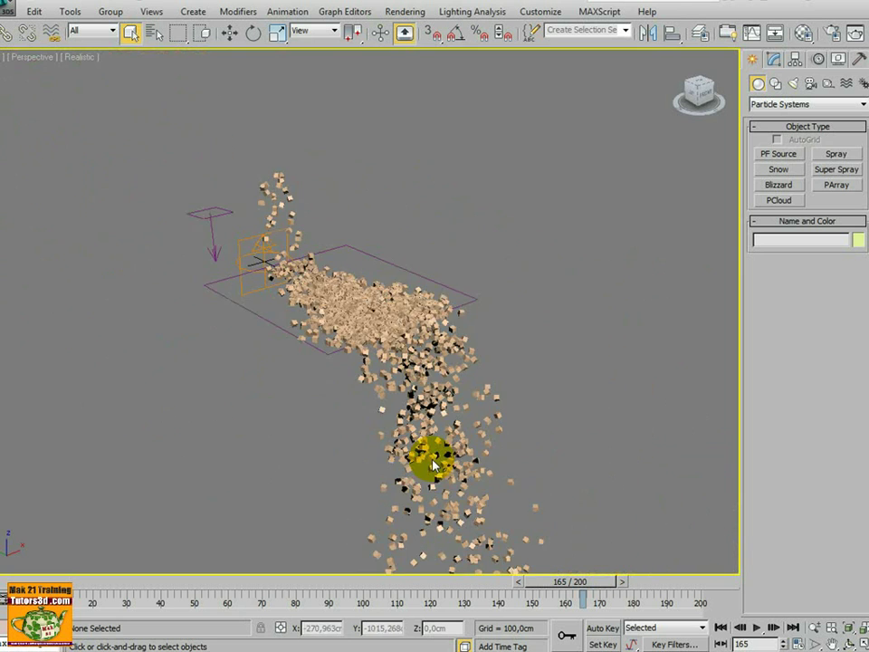
{"action": "scroll", "coordinate": [432, 465], "scroll_direction": "up", "scroll_amount": 5}
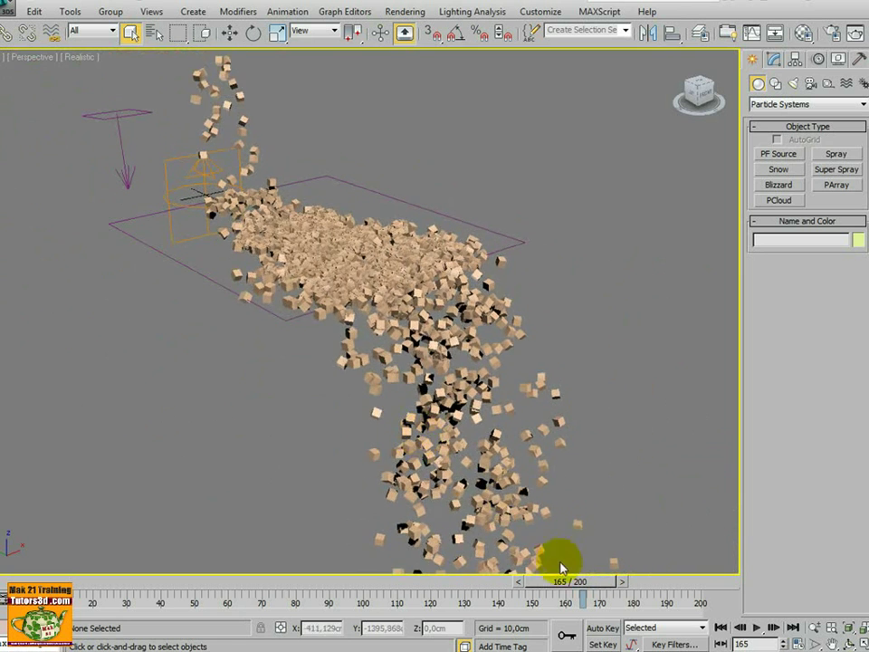
{"action": "left_click_drag", "start_coordinate": [560, 579], "coordinate": [369, 584]}
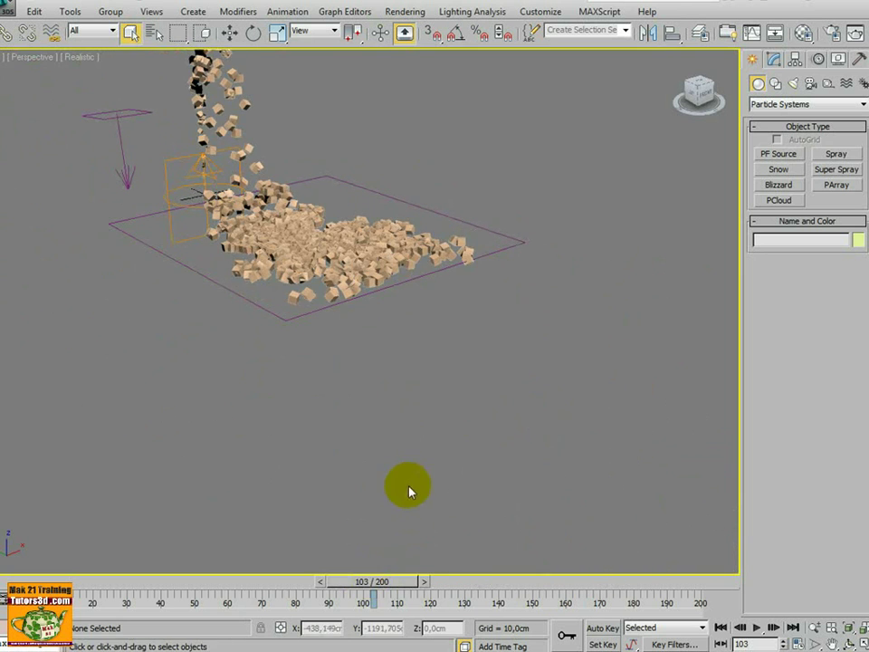
{"action": "scroll", "coordinate": [413, 368], "scroll_direction": "up", "scroll_amount": 3}
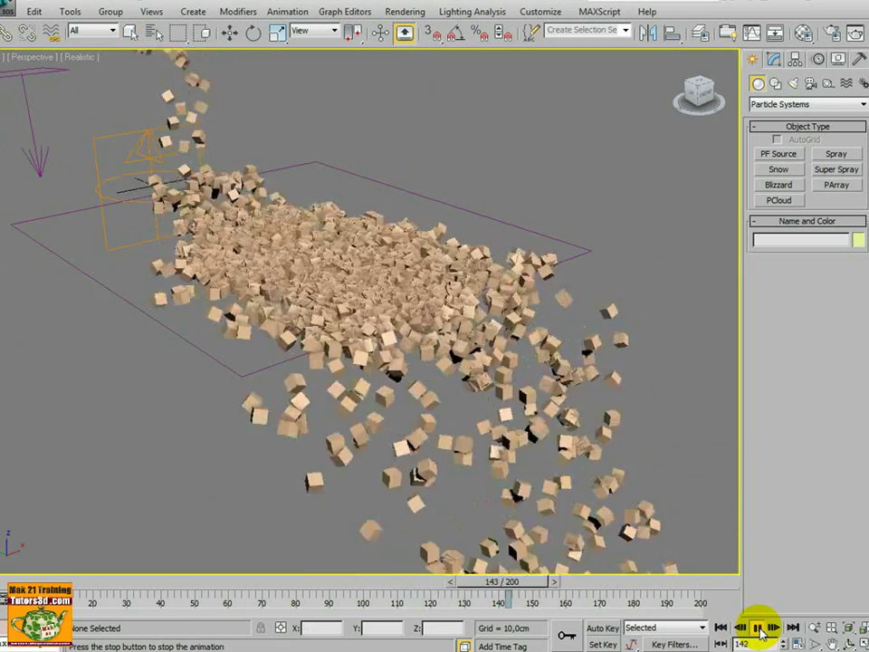
{"action": "scroll", "coordinate": [590, 471], "scroll_direction": "down", "scroll_amount": 6}
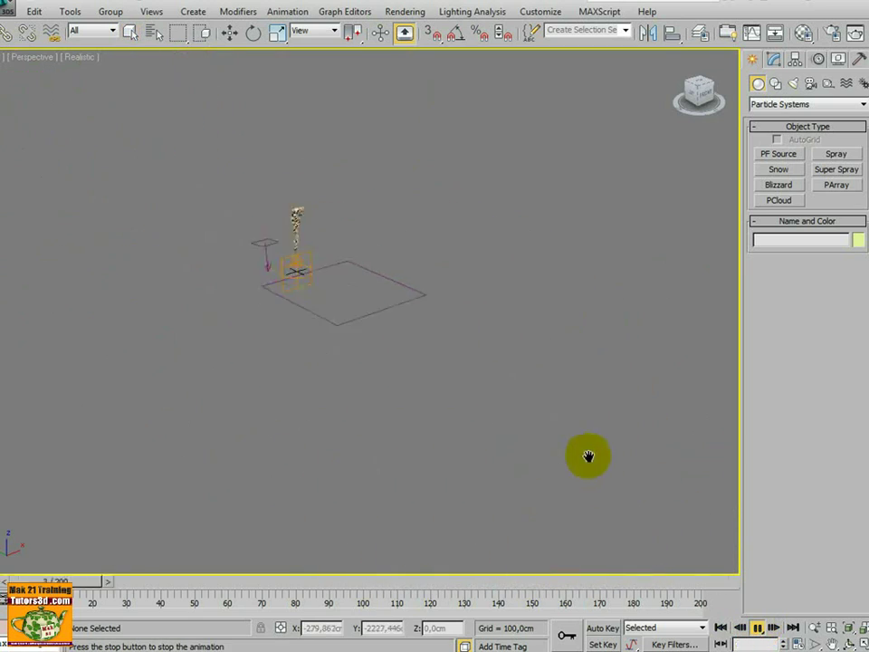
{"action": "middle_click_drag", "start_coordinate": [578, 404], "coordinate": [543, 445]}
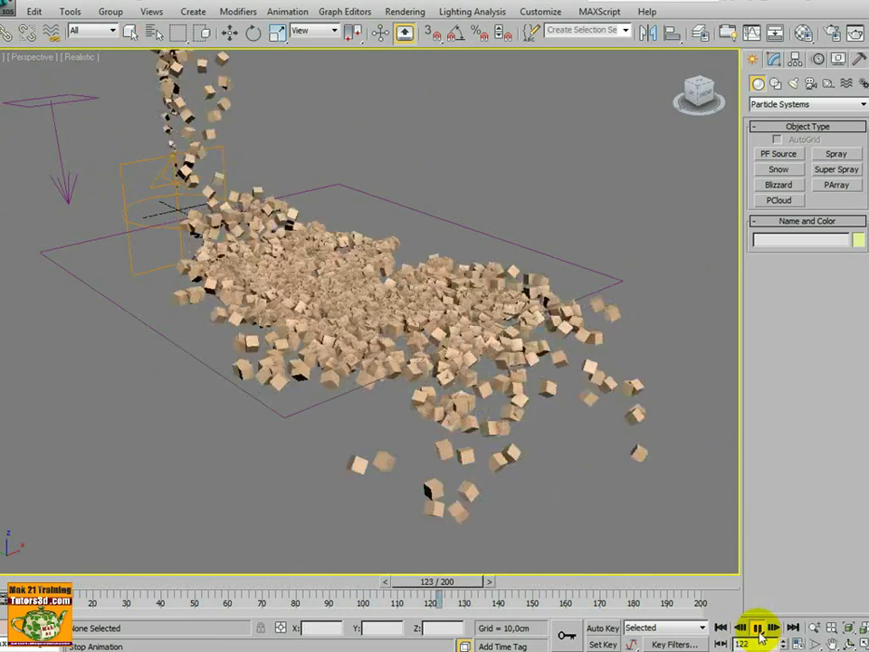
{"action": "left_click", "coordinate": [689, 586]}
{"action": "scroll", "coordinate": [614, 504], "scroll_direction": "down", "scroll_amount": 4}
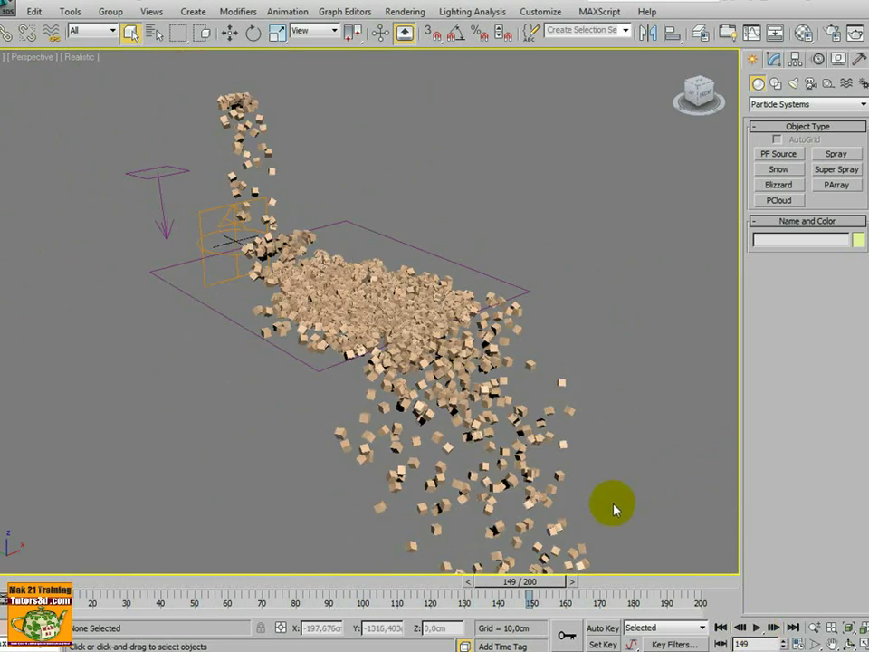
{"action": "middle_click_drag", "start_coordinate": [613, 506], "coordinate": [587, 431]}
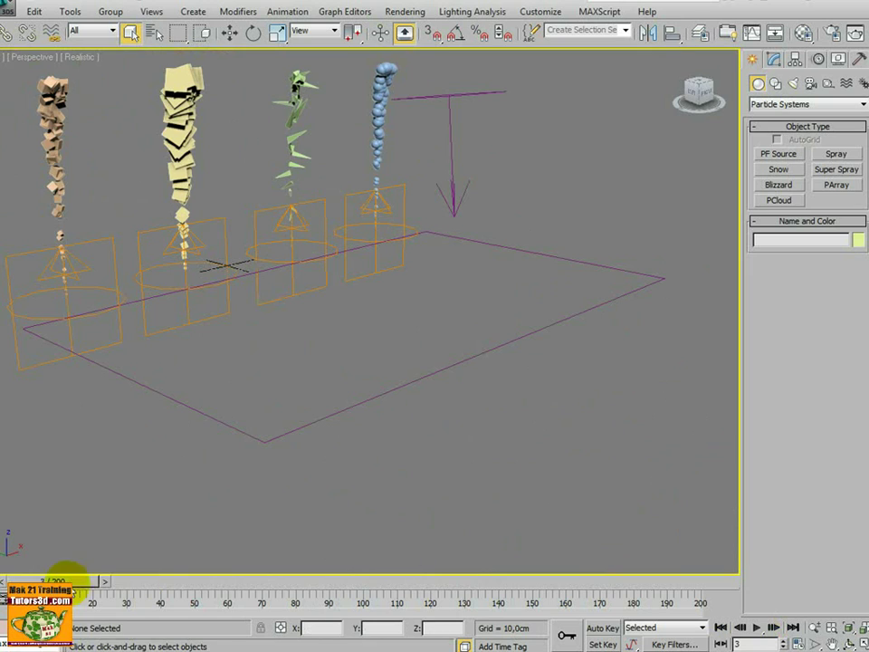
Advance the four particle streams to frame 50, then open another dropped scene file
{"action": "left_click_drag", "start_coordinate": [71, 581], "coordinate": [582, 624]}
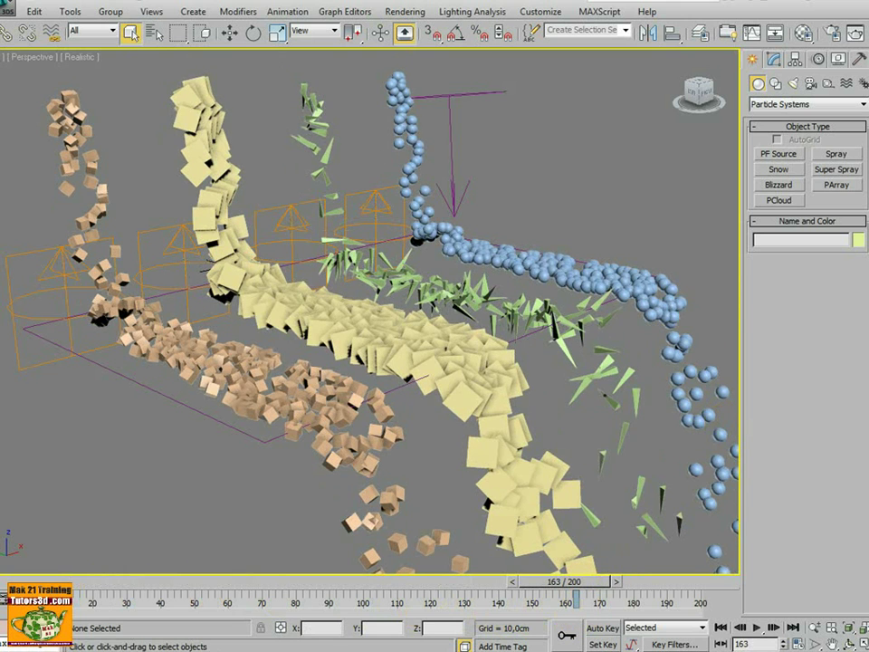
{"action": "left_click_drag", "start_coordinate": [868, 397], "coordinate": [562, 397]}
{"action": "left_click", "coordinate": [578, 402]}
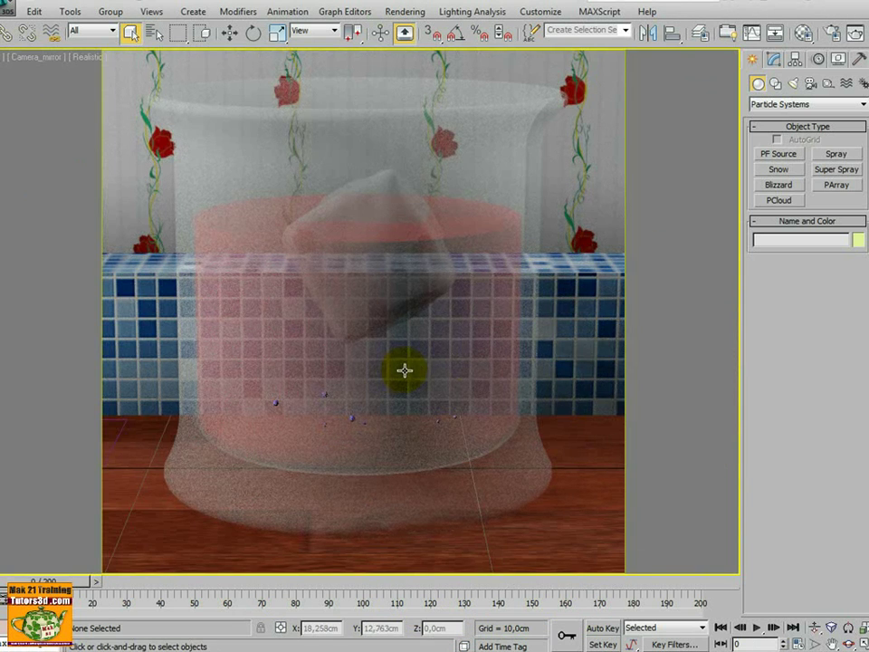
Maximize the Perspective view of the glass and set its display to Shaded
{"action": "key", "text": "alt+w"}
{"action": "left_click", "coordinate": [459, 273]}
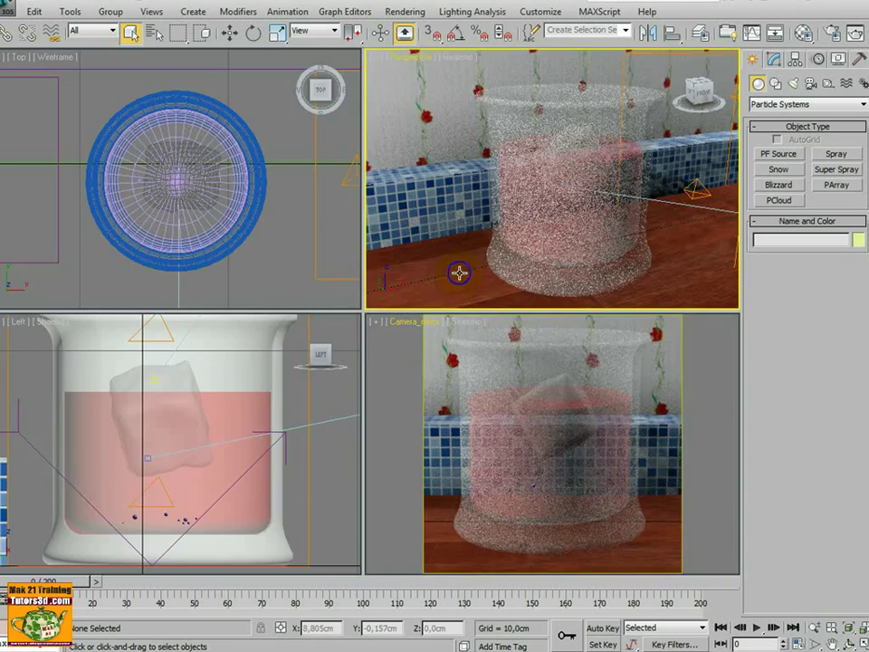
{"action": "key", "text": "alt+w"}
{"action": "left_click", "coordinate": [84, 58]}
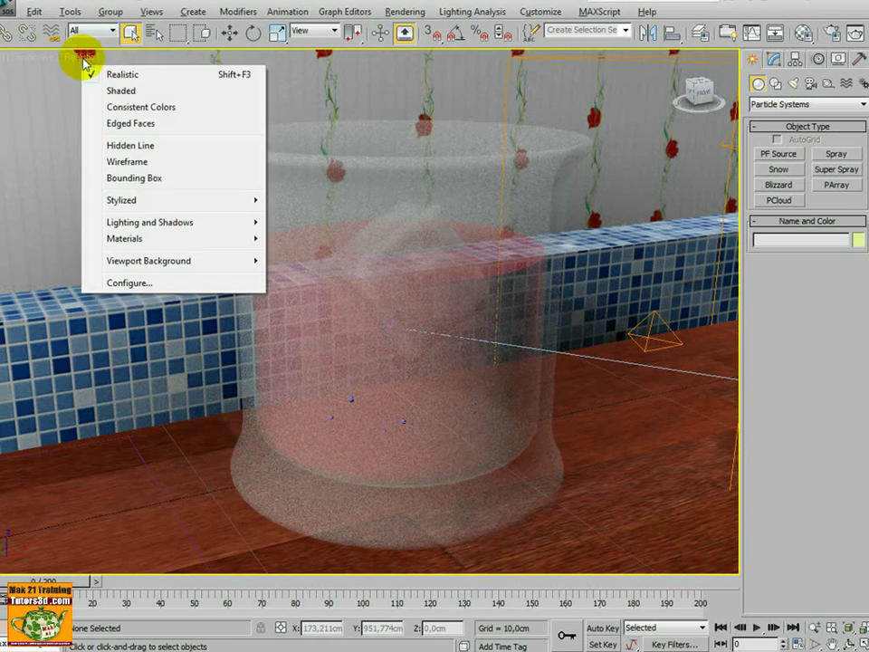
{"action": "left_click", "coordinate": [121, 92]}
Scrub the animation to frame 88 and look down into the glass at the bubbles
{"action": "middle_click_drag", "start_coordinate": [335, 327], "coordinate": [347, 350]}
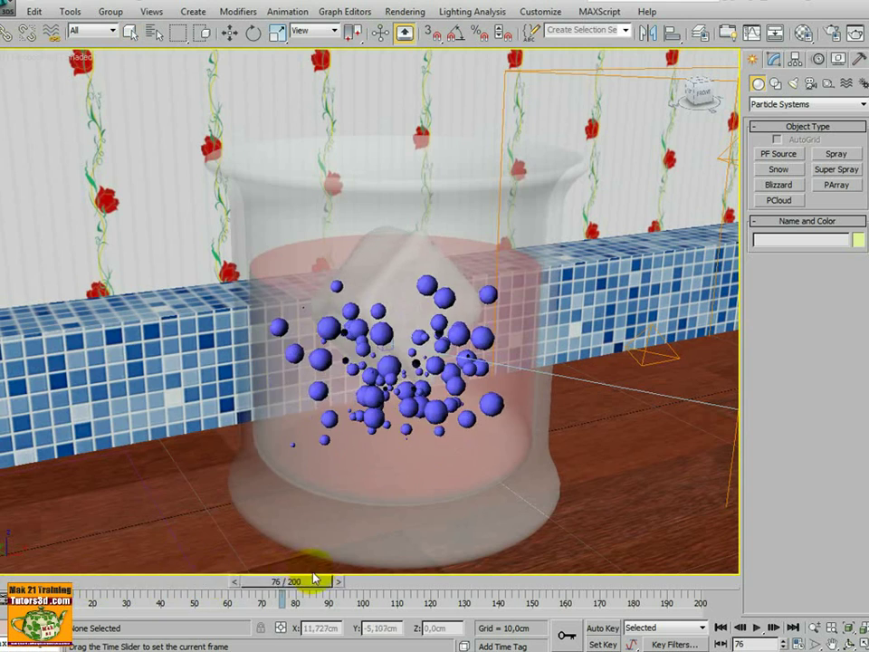
{"action": "middle_click_drag", "start_coordinate": [290, 555], "coordinate": [345, 502]}
{"action": "scroll", "coordinate": [345, 485], "scroll_direction": "up", "scroll_amount": 5}
{"action": "scroll", "coordinate": [344, 486], "scroll_direction": "down", "scroll_amount": 2}
{"action": "scroll", "coordinate": [344, 489], "scroll_direction": "down", "scroll_amount": 2}
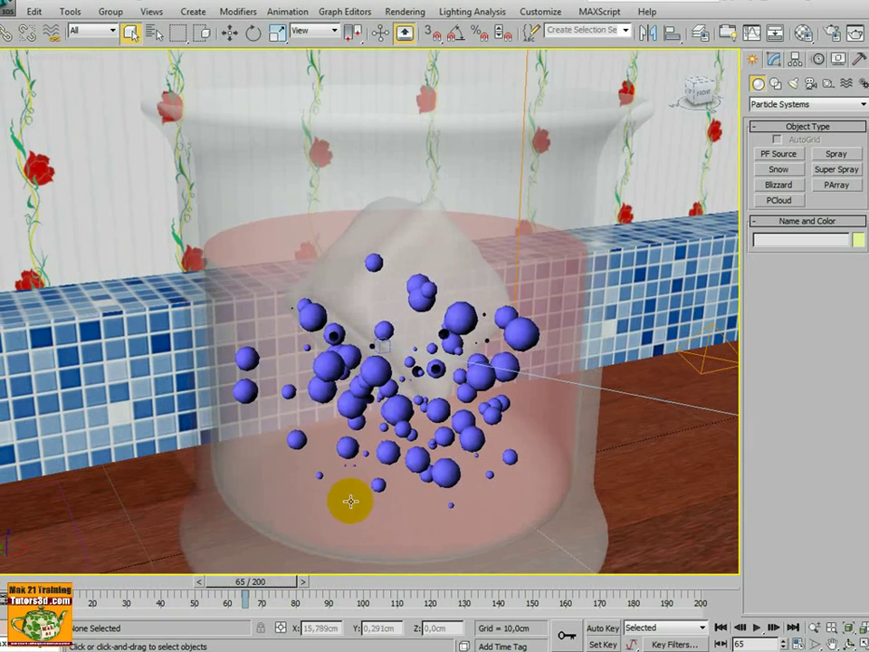
{"action": "left_click_drag", "start_coordinate": [290, 584], "coordinate": [337, 584]}
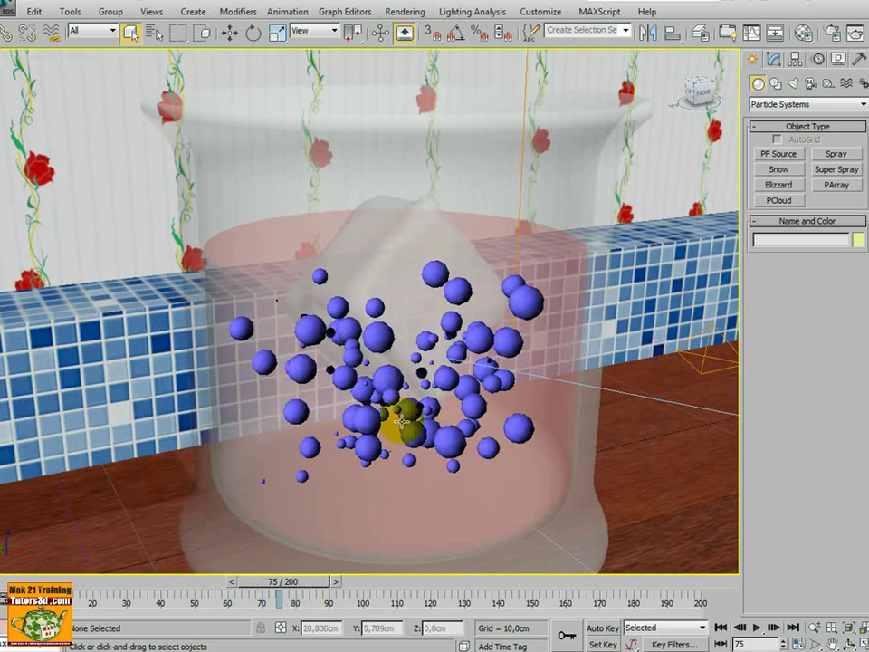
{"action": "mouse_move", "coordinate": [401, 421]}
{"action": "middle_mouse_down", "text": "alt"}
{"action": "mouse_move", "coordinate": [413, 394]}
{"action": "mouse_move", "coordinate": [387, 416]}
{"action": "mouse_move", "coordinate": [416, 374]}
{"action": "mouse_move", "coordinate": [422, 390]}
{"action": "mouse_move", "coordinate": [423, 357]}
{"action": "mouse_move", "coordinate": [399, 394]}
{"action": "mouse_move", "coordinate": [406, 436]}
{"action": "middle_mouse_up", "text": "alt"}
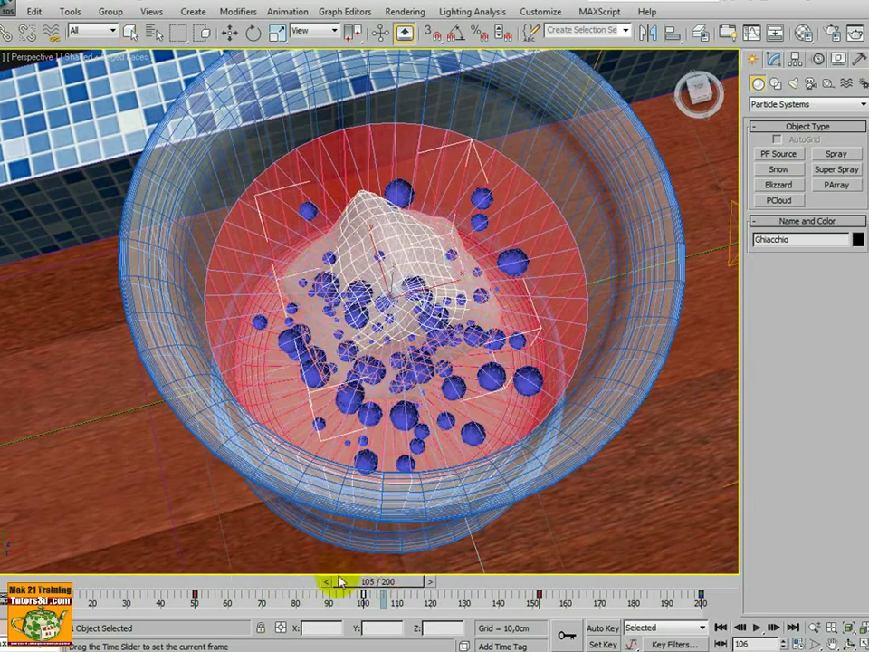
Orbit around the glass and bubbles and advance the animation to frame 122
{"action": "middle_click_drag", "start_coordinate": [378, 517], "coordinate": [409, 414], "text": "alt"}
{"action": "scroll", "coordinate": [409, 417], "scroll_direction": "up", "scroll_amount": 5}
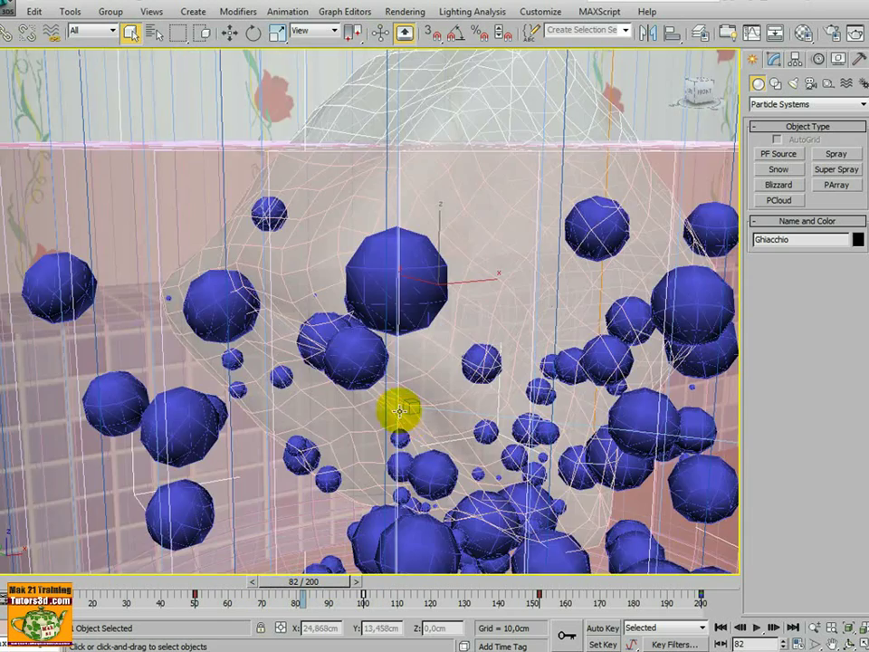
{"action": "scroll", "coordinate": [399, 411], "scroll_direction": "down", "scroll_amount": 5}
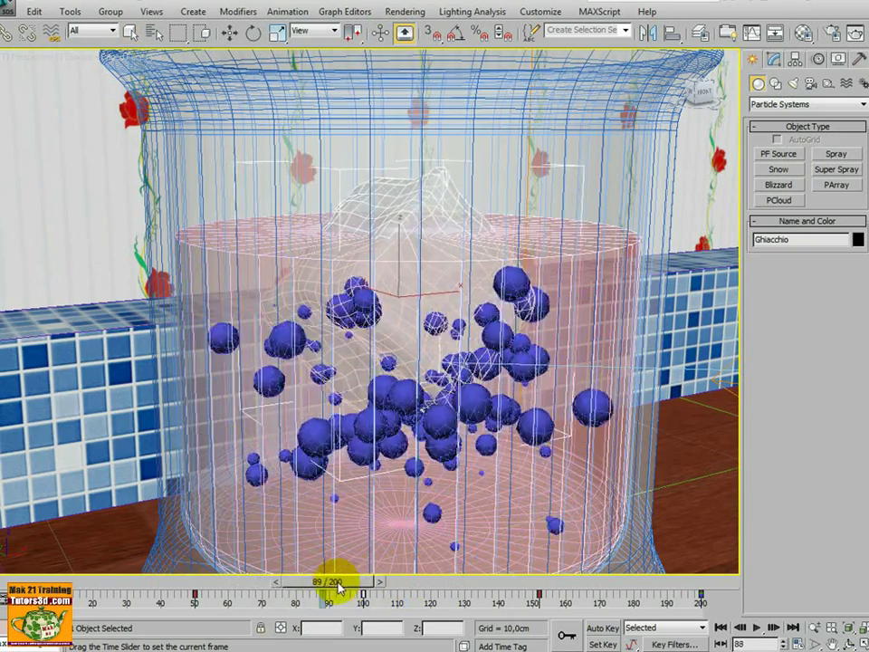
{"action": "middle_click_drag", "start_coordinate": [373, 561], "coordinate": [486, 504], "text": "alt"}
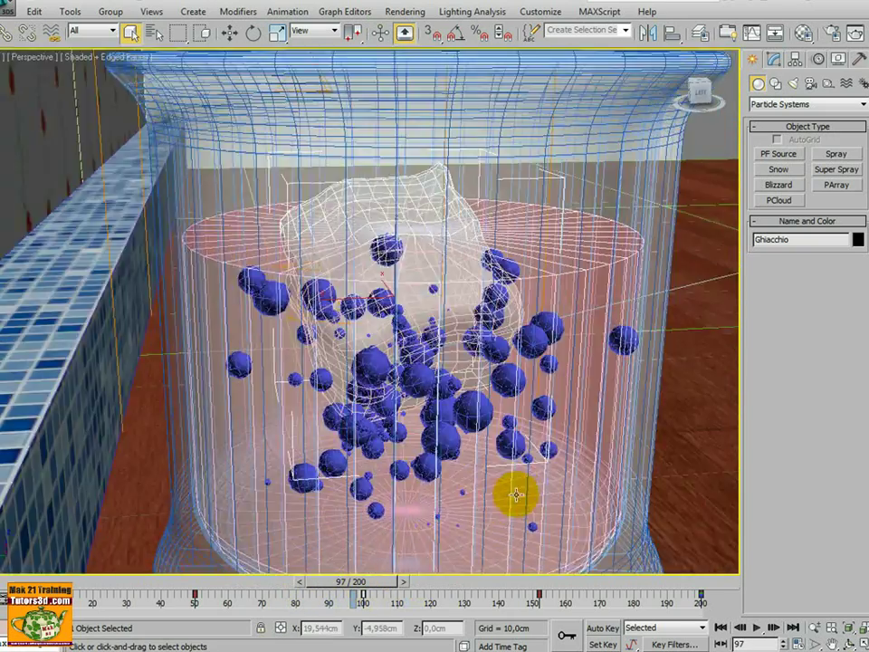
{"action": "middle_click_drag", "start_coordinate": [516, 493], "coordinate": [395, 569], "text": "alt"}
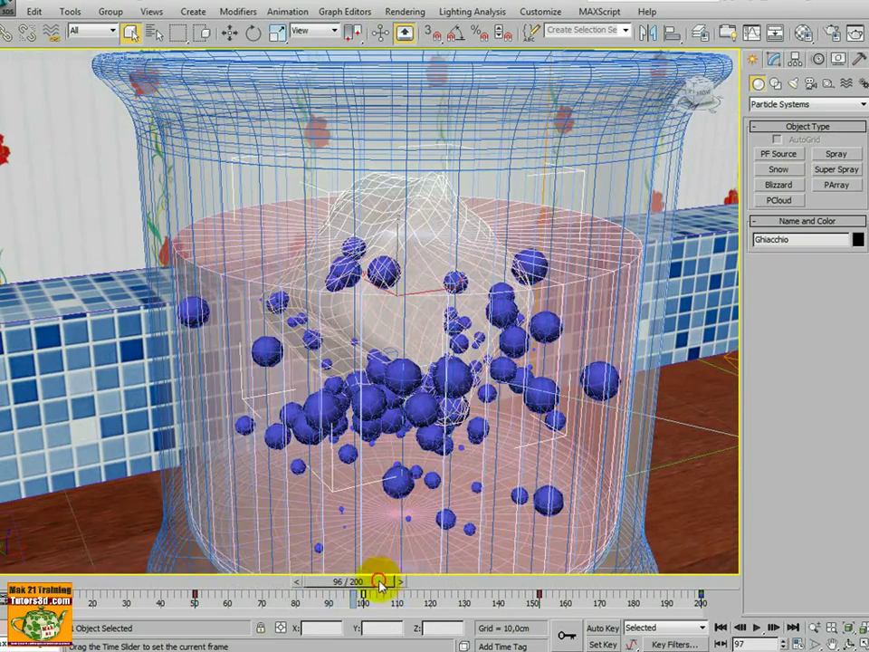
{"action": "left_click_drag", "start_coordinate": [381, 585], "coordinate": [461, 582]}
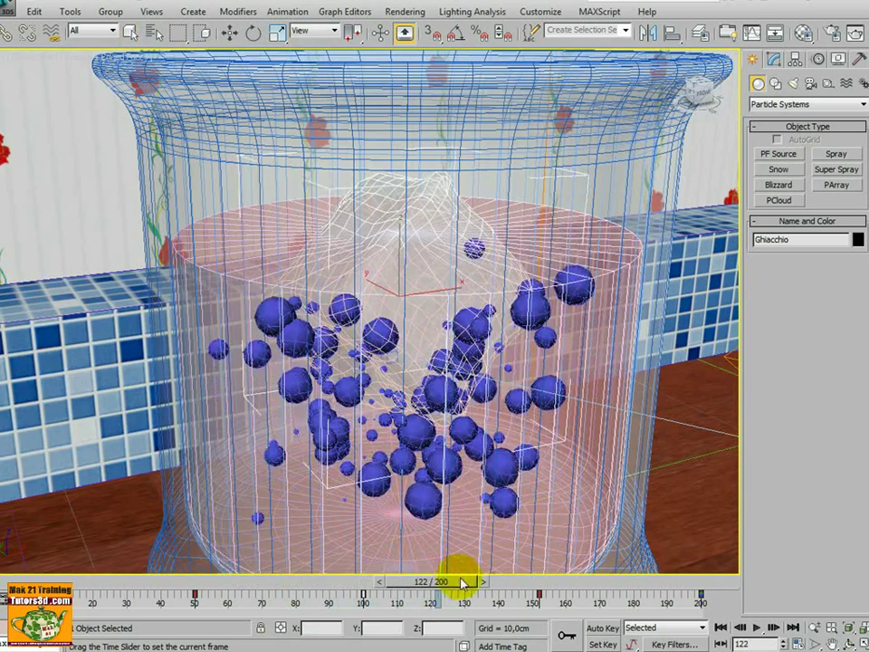
{"action": "mouse_move", "coordinate": [452, 516]}
{"action": "middle_mouse_down", "text": "ctrl+alt"}
{"action": "mouse_move", "coordinate": [443, 450]}
{"action": "mouse_move", "coordinate": [436, 514]}
{"action": "middle_mouse_up", "text": "ctrl+alt"}
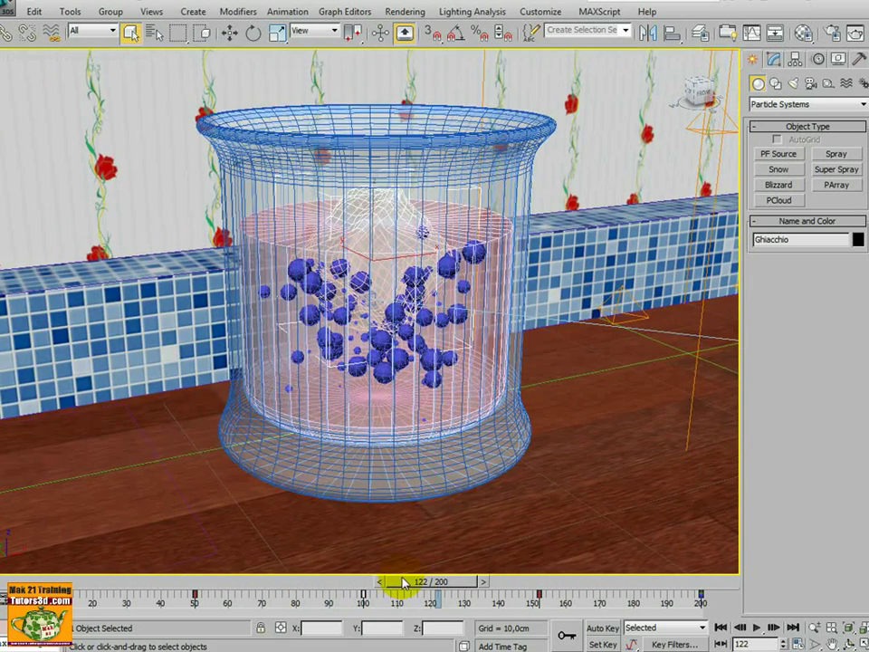
Show the glass see-through, replay the bubble animation from frame 0, then switch to the rendered image
{"action": "key", "text": "alt+x"}
{"action": "mouse_move", "coordinate": [424, 584]}
{"action": "left_mouse_down"}
{"action": "mouse_move", "coordinate": [489, 581]}
{"action": "mouse_move", "coordinate": [415, 583]}
{"action": "mouse_move", "coordinate": [427, 582]}
{"action": "left_mouse_up"}
{"action": "left_click", "coordinate": [721, 627]}
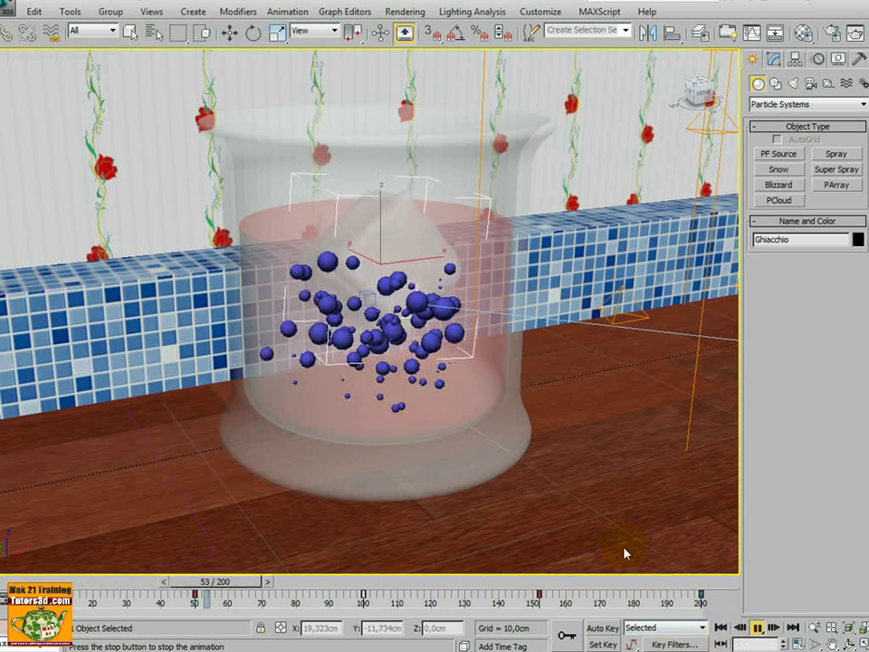
{"action": "key", "text": "/"}
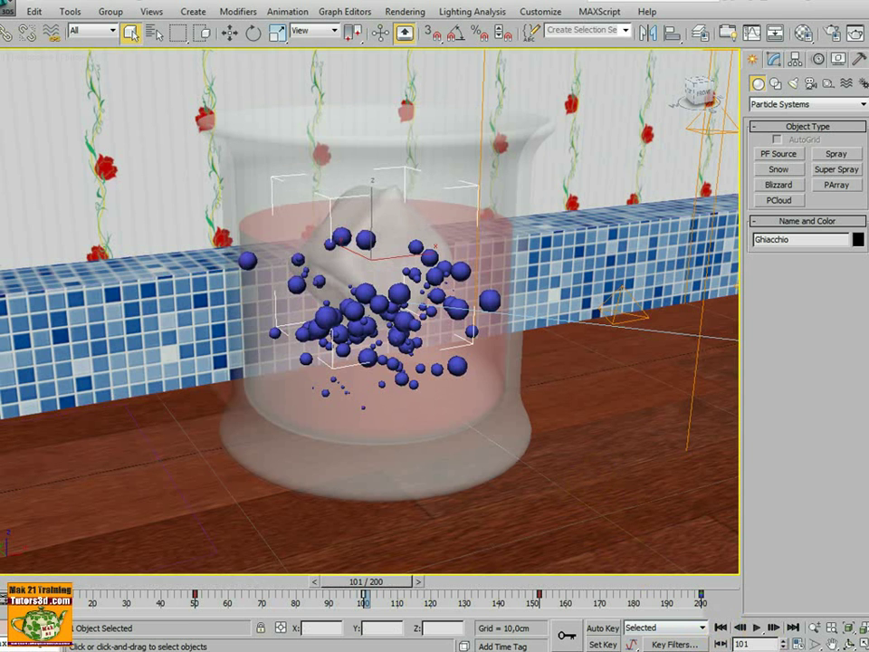
{"action": "key", "text": "alt+Tab"}
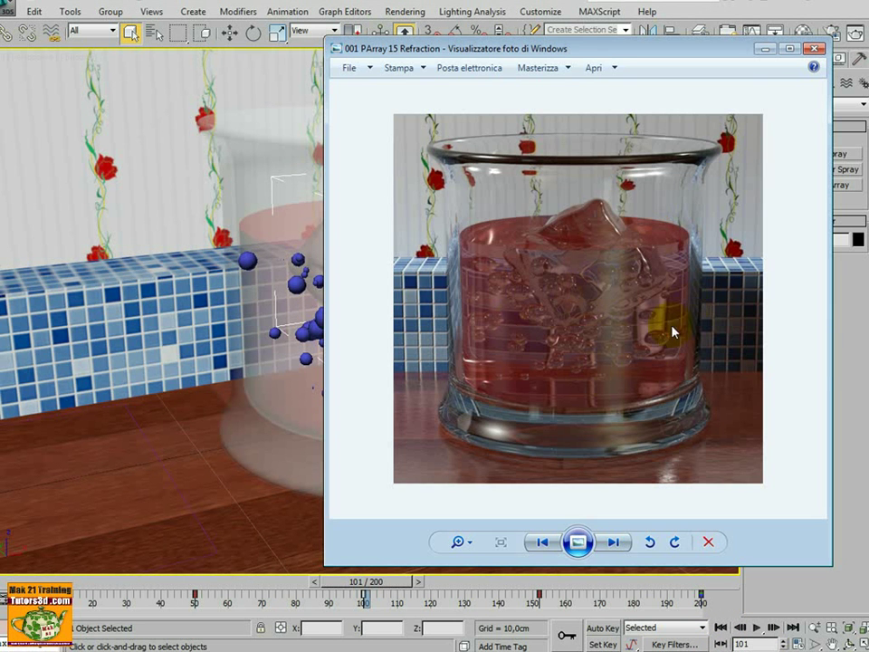
Move and enlarge the Photo Viewer window, then zoom into the rendered glass image
{"action": "left_click_drag", "start_coordinate": [631, 54], "coordinate": [557, 28]}
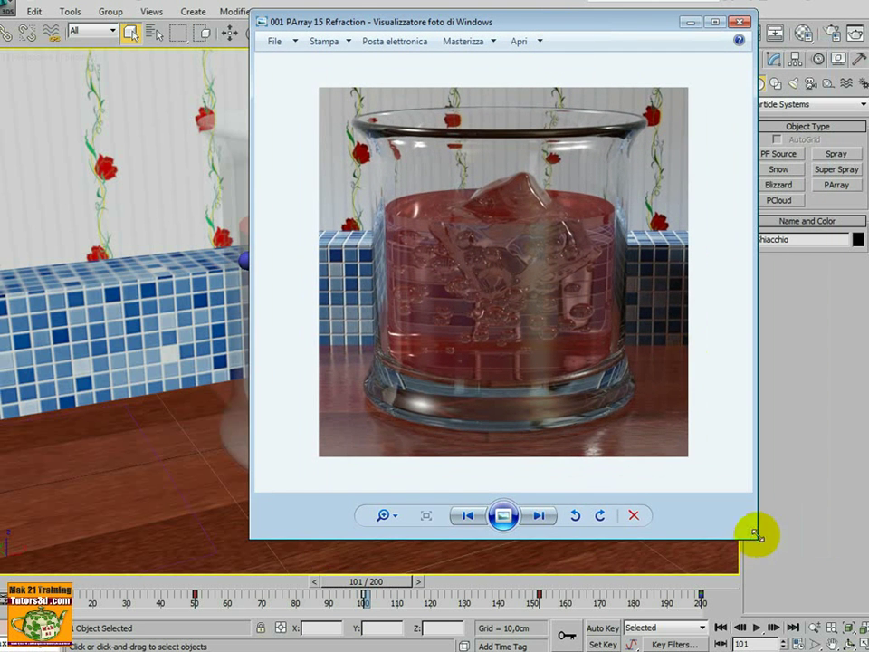
{"action": "left_click_drag", "start_coordinate": [757, 541], "coordinate": [785, 601]}
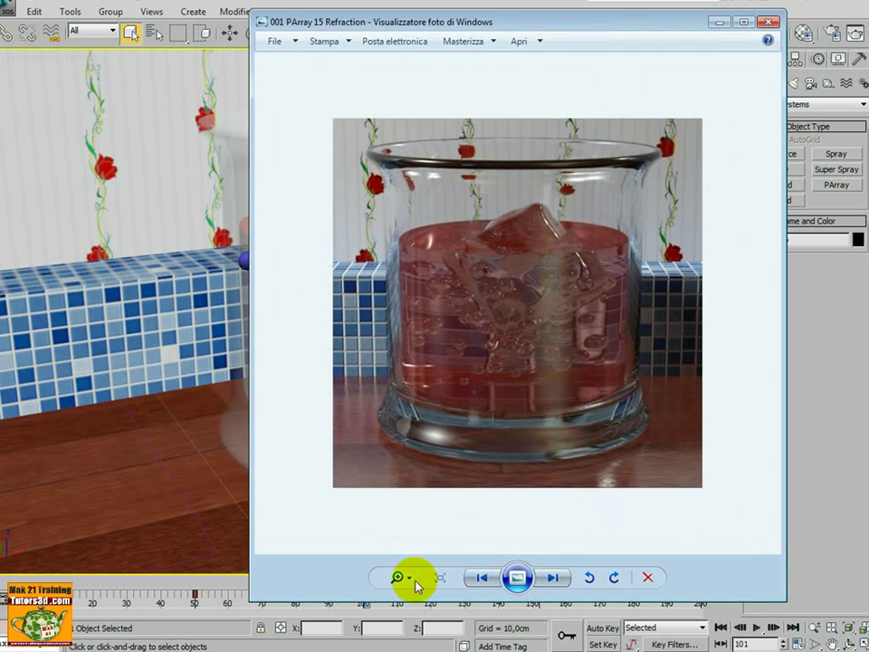
{"action": "left_click_drag", "start_coordinate": [399, 577], "coordinate": [406, 569]}
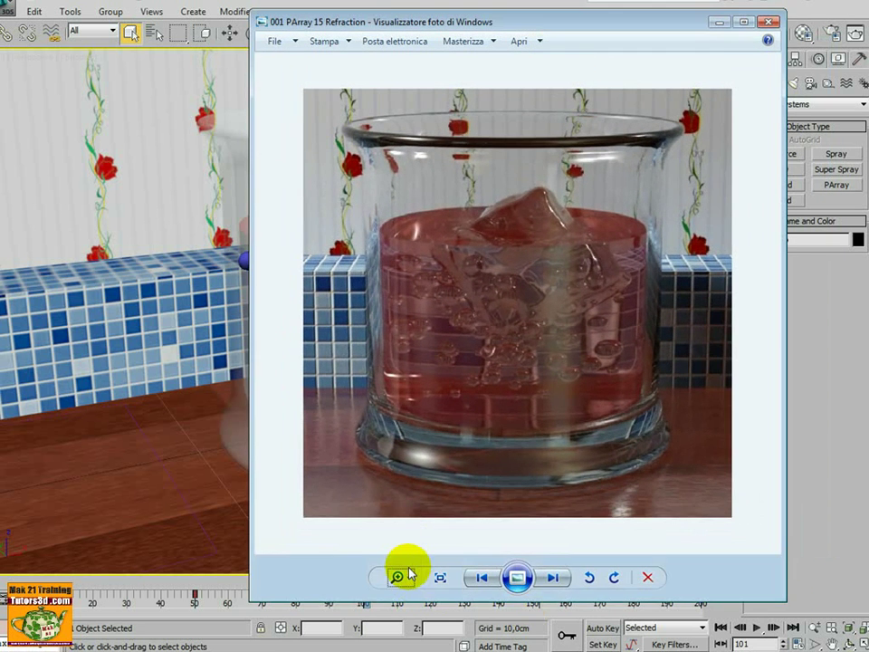
{"action": "key", "text": "alt+Tab"}
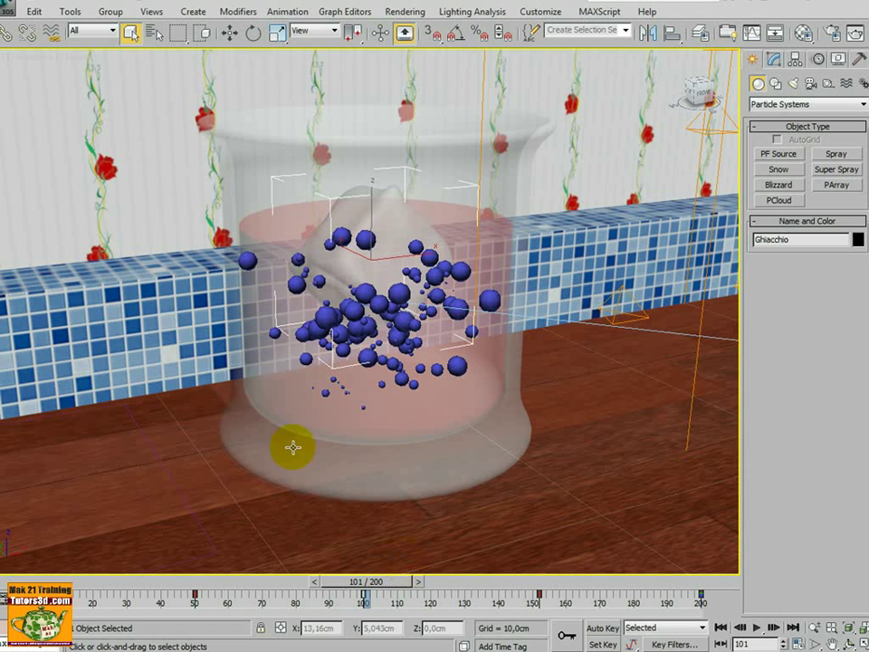
{"action": "left_click", "coordinate": [8, 9]}
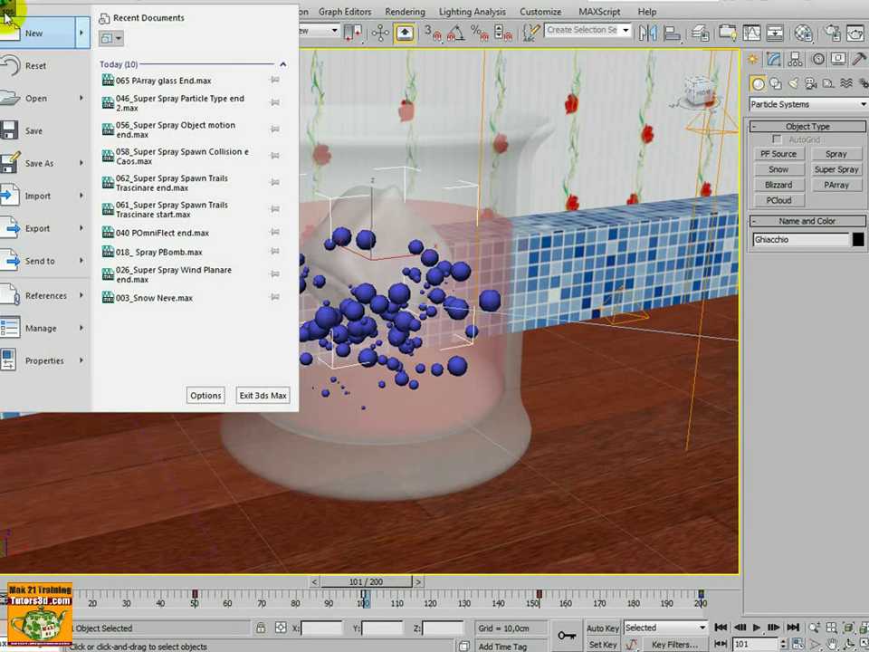
{"action": "mouse_move", "coordinate": [47, 101]}
{"action": "left_click", "coordinate": [154, 73]}
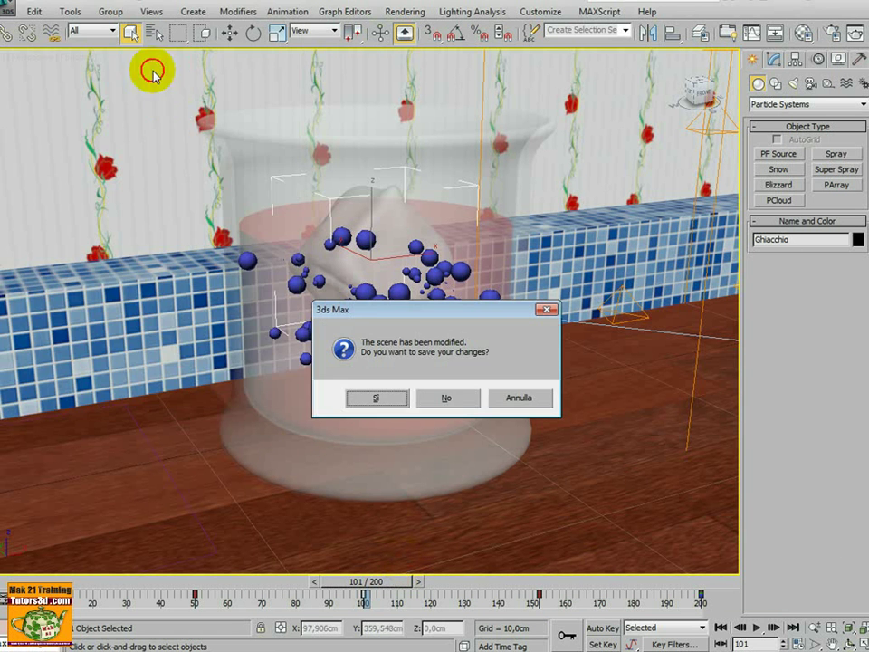
{"action": "left_click", "coordinate": [446, 397]}
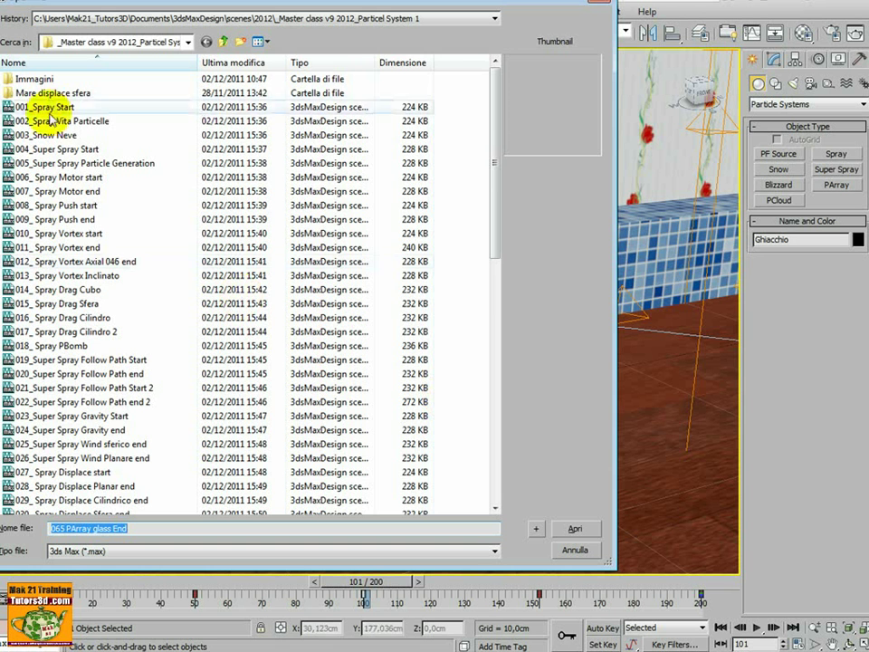
{"action": "left_click_drag", "start_coordinate": [494, 185], "coordinate": [512, 171]}
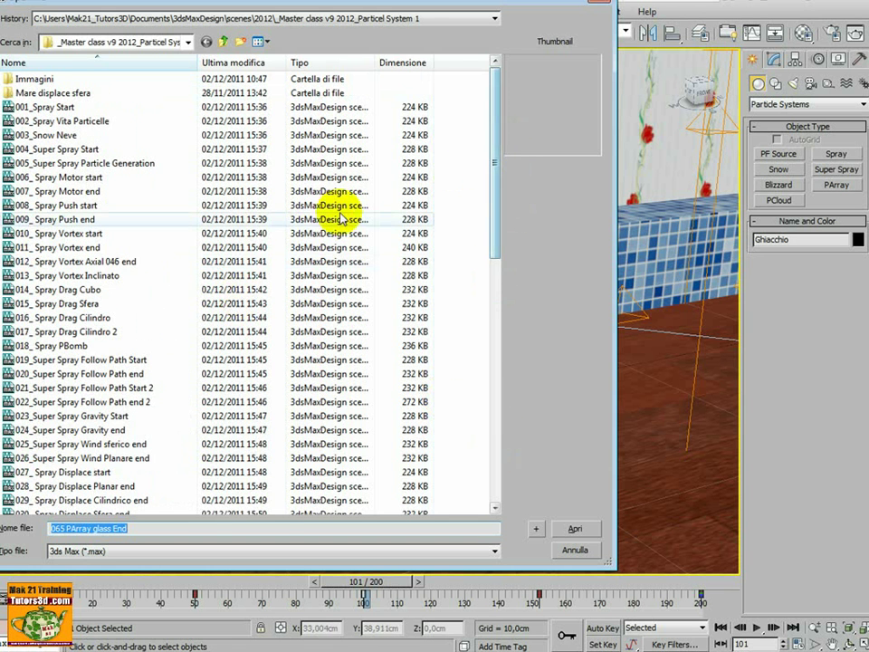
{"action": "double_click", "coordinate": [56, 95]}
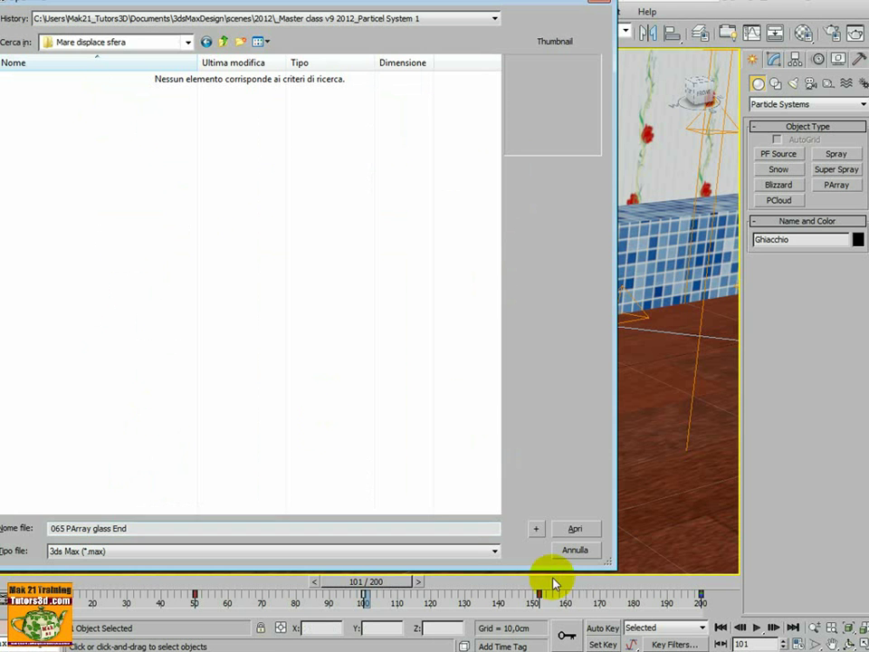
{"action": "left_click", "coordinate": [576, 567]}
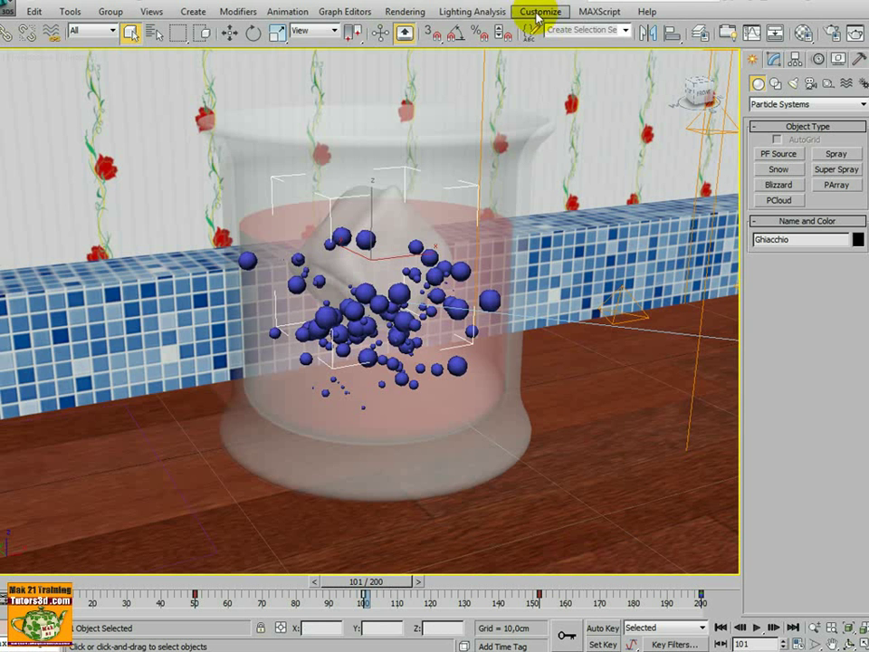
Load the first frame of the Mare displace sfera sequence with View Image File
{"action": "left_click", "coordinate": [417, 20]}
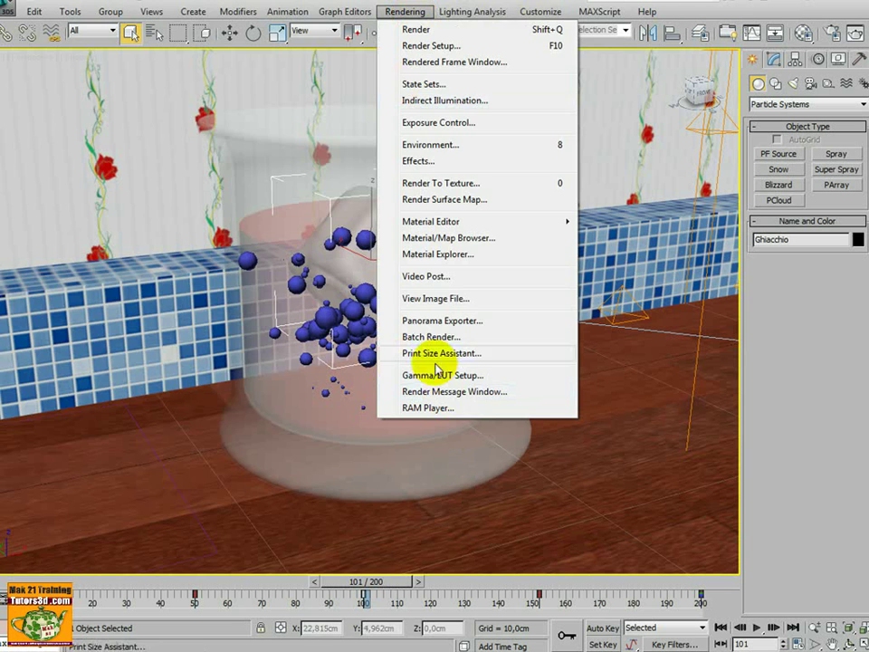
{"action": "left_click", "coordinate": [436, 298]}
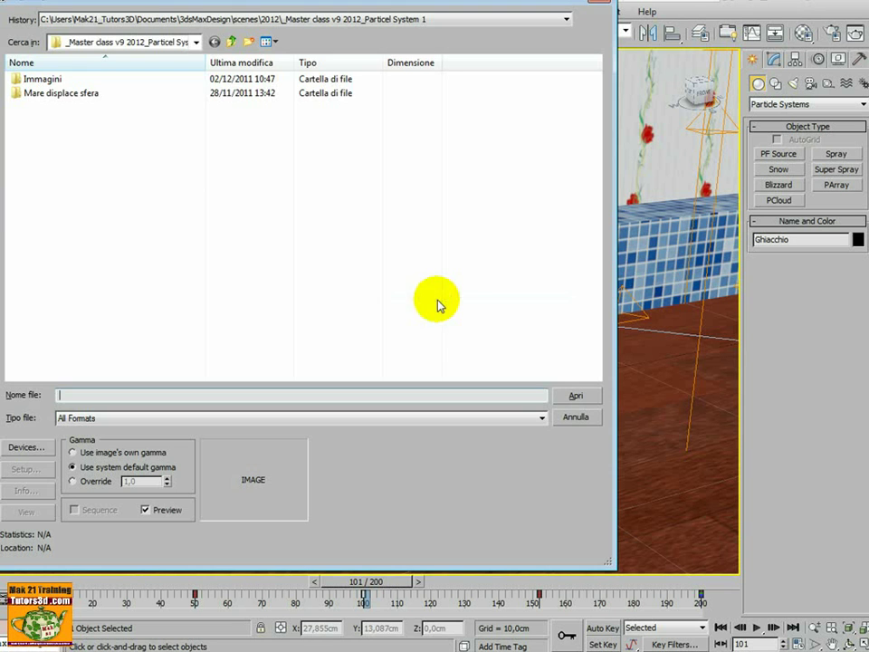
{"action": "double_click", "coordinate": [72, 95]}
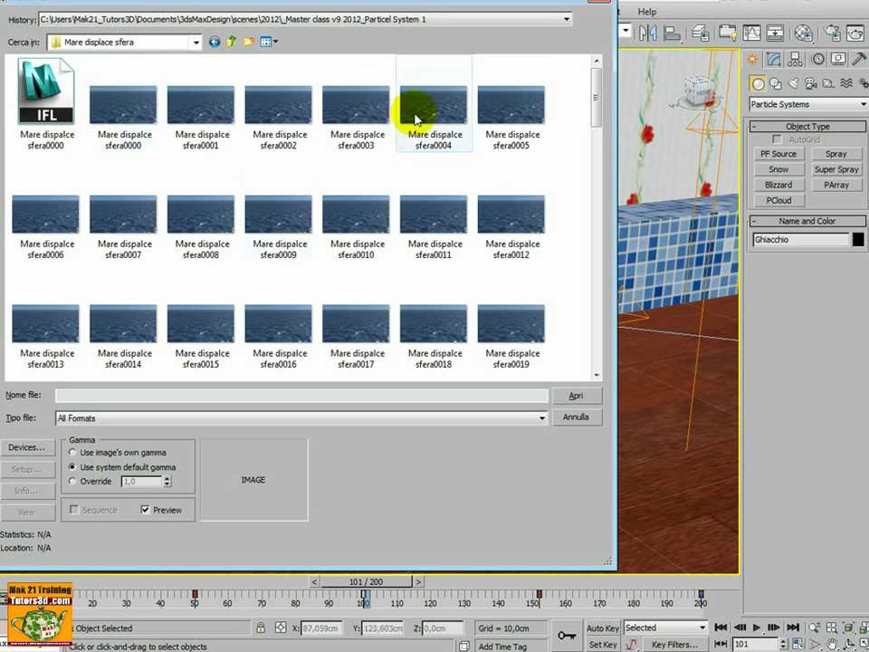
{"action": "left_click", "coordinate": [141, 120]}
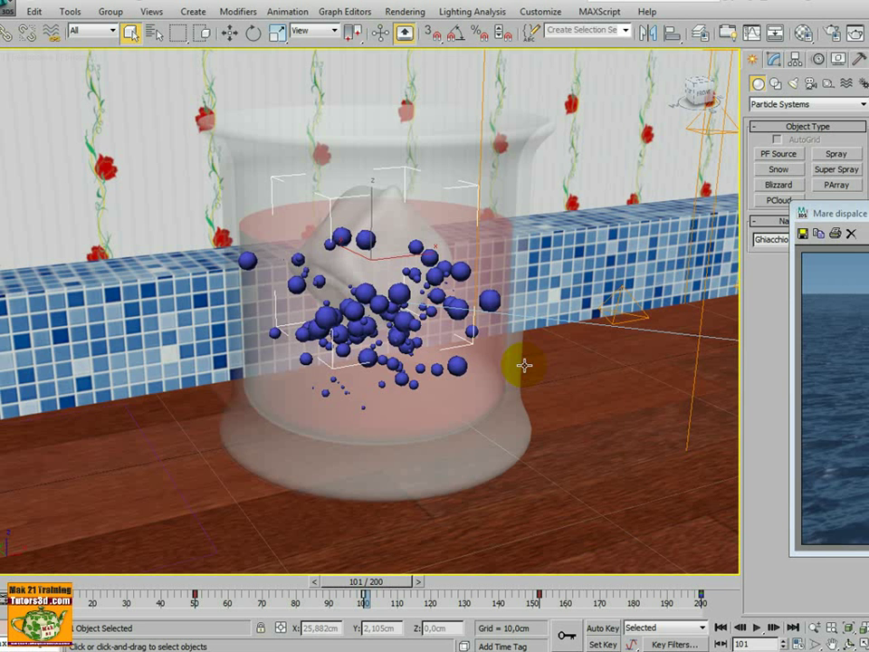
{"action": "left_click_drag", "start_coordinate": [837, 215], "coordinate": [174, 137]}
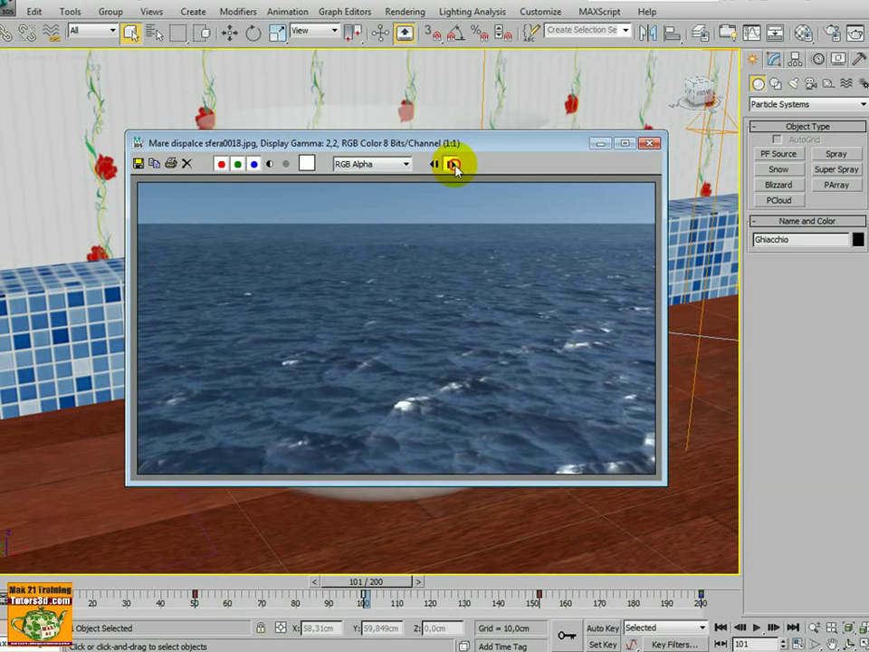
Play through the sea image sequence to later frames, then step back one frame
{"action": "left_click", "coordinate": [453, 164]}
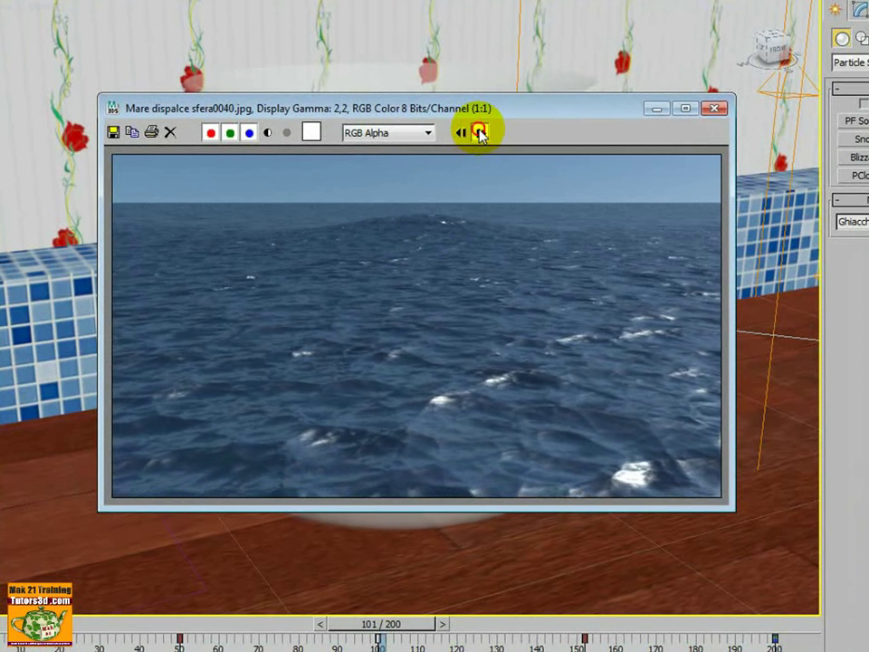
{"action": "left_click", "coordinate": [479, 133]}
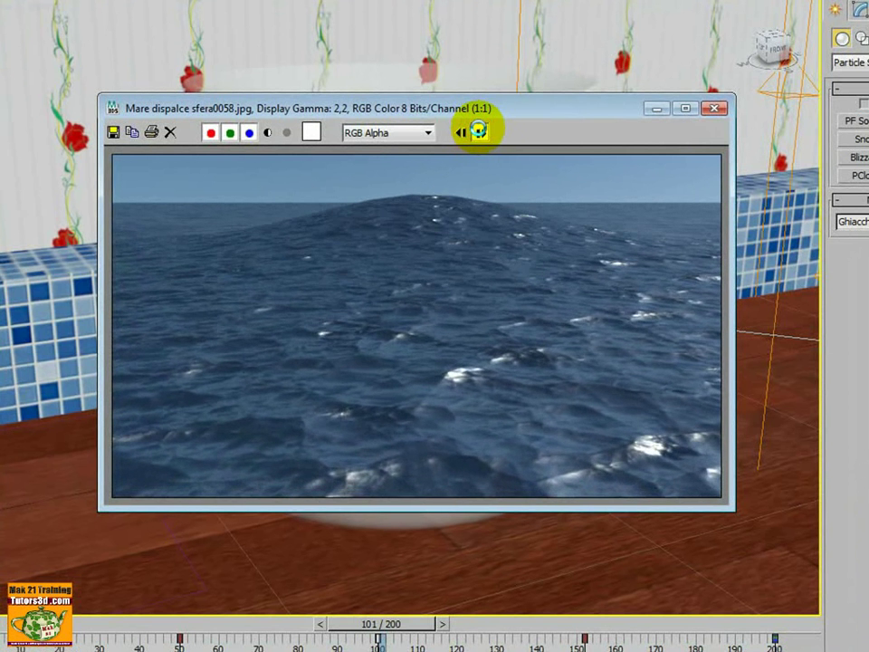
{"action": "left_click", "coordinate": [479, 133]}
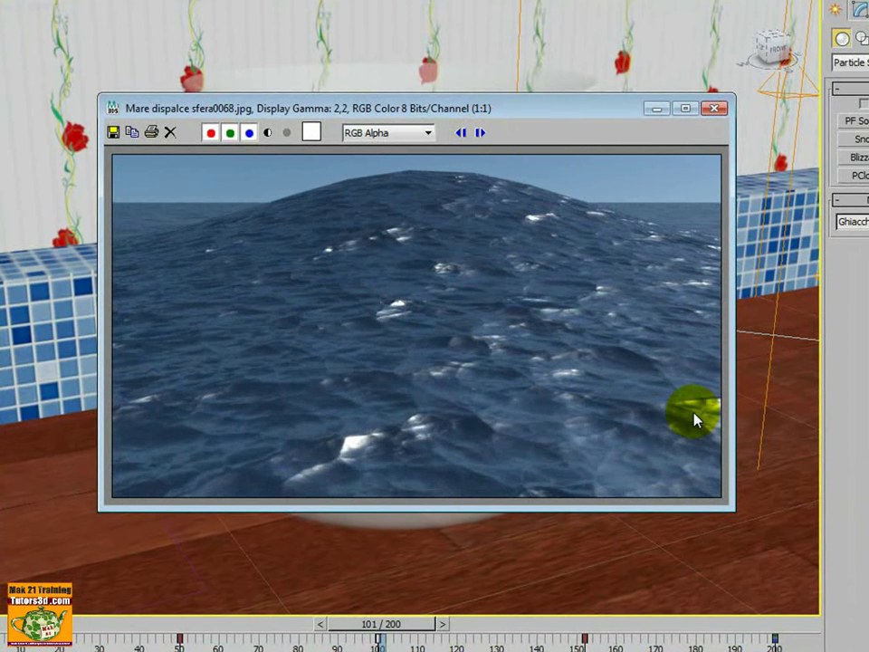
{"action": "left_click", "coordinate": [479, 132]}
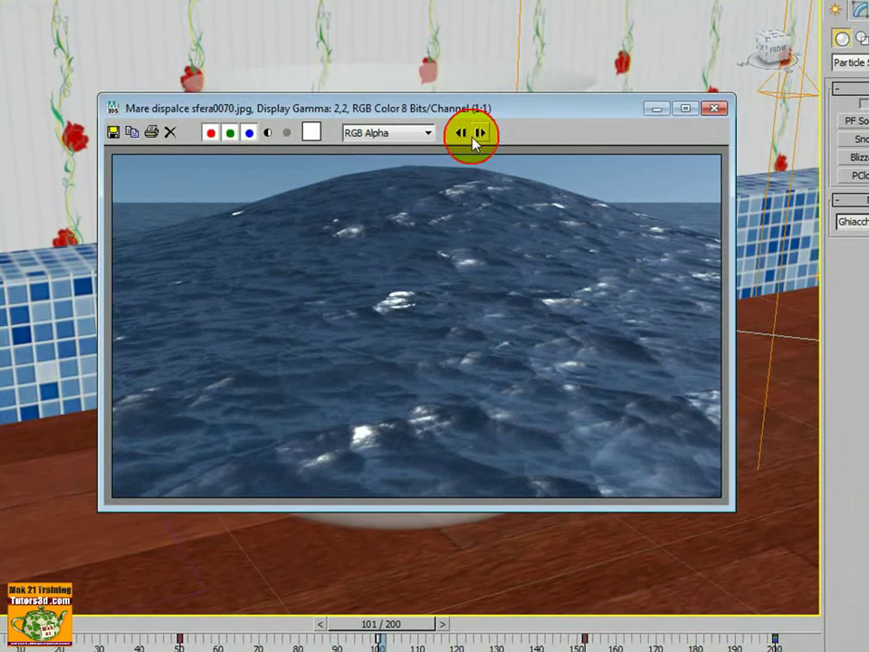
{"action": "left_click", "coordinate": [459, 132]}
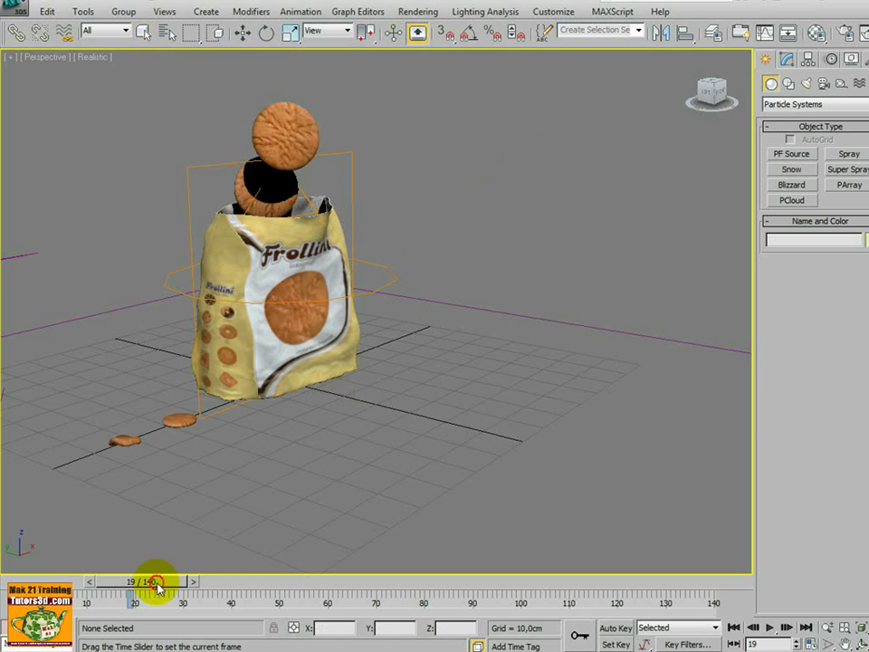
Scrub the cookie-bag animation from frame 54 past 63 while orbiting and panning around the falling cookies
{"action": "left_click_drag", "start_coordinate": [176, 589], "coordinate": [339, 532]}
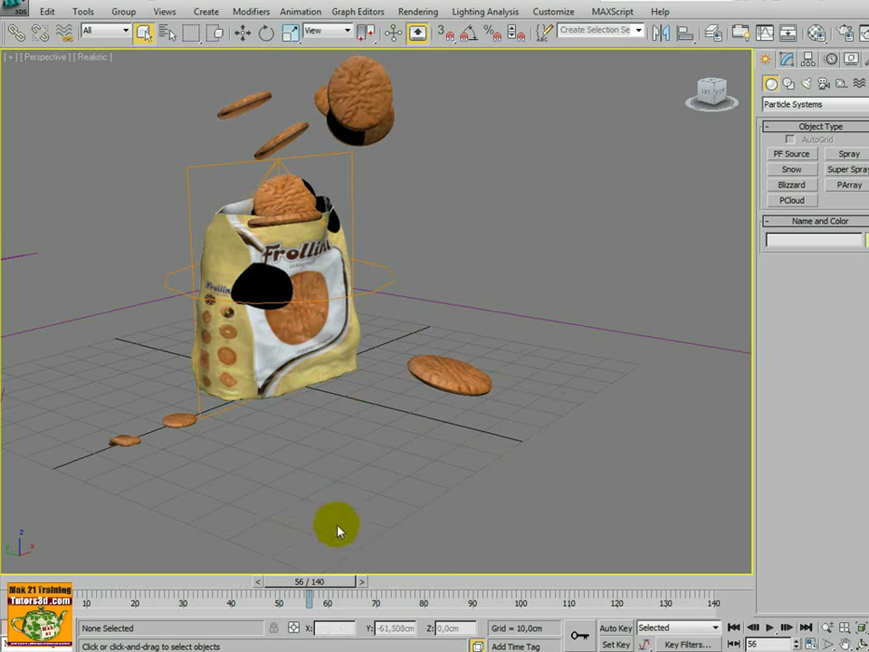
{"action": "middle_click_drag", "start_coordinate": [416, 460], "coordinate": [357, 334], "text": "alt"}
{"action": "scroll", "coordinate": [385, 471], "scroll_direction": "up", "scroll_amount": 3}
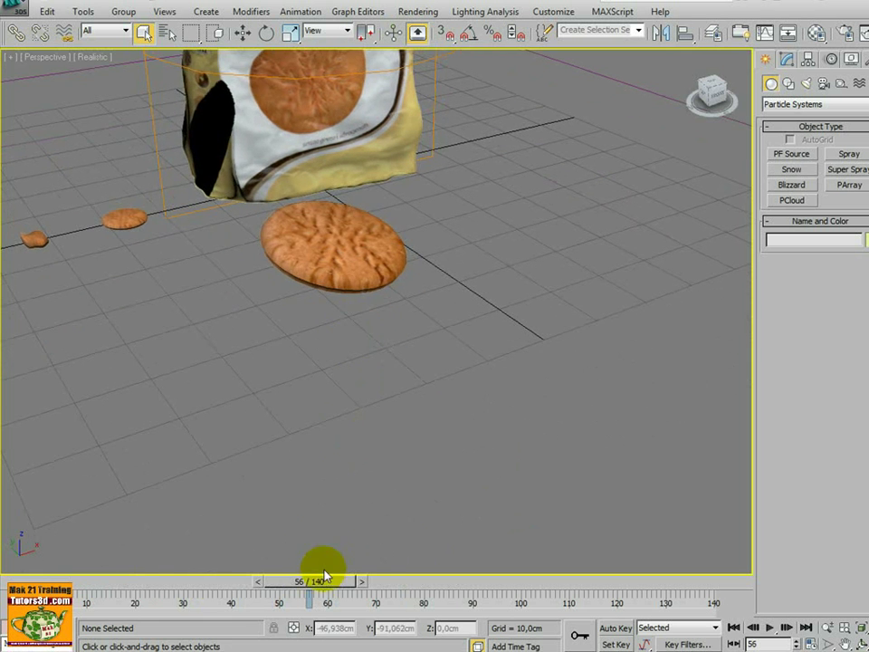
{"action": "left_click_drag", "start_coordinate": [322, 584], "coordinate": [341, 592]}
{"action": "middle_click_drag", "start_coordinate": [349, 543], "coordinate": [317, 453], "text": "alt"}
{"action": "left_click_drag", "start_coordinate": [337, 584], "coordinate": [457, 580]}
{"action": "mouse_move", "coordinate": [364, 512]}
{"action": "middle_mouse_down", "text": "alt"}
{"action": "mouse_move", "coordinate": [426, 502]}
{"action": "mouse_move", "coordinate": [390, 487]}
{"action": "mouse_move", "coordinate": [378, 497]}
{"action": "middle_mouse_up", "text": "alt"}
{"action": "middle_click_drag", "start_coordinate": [414, 462], "coordinate": [437, 519], "text": "alt"}
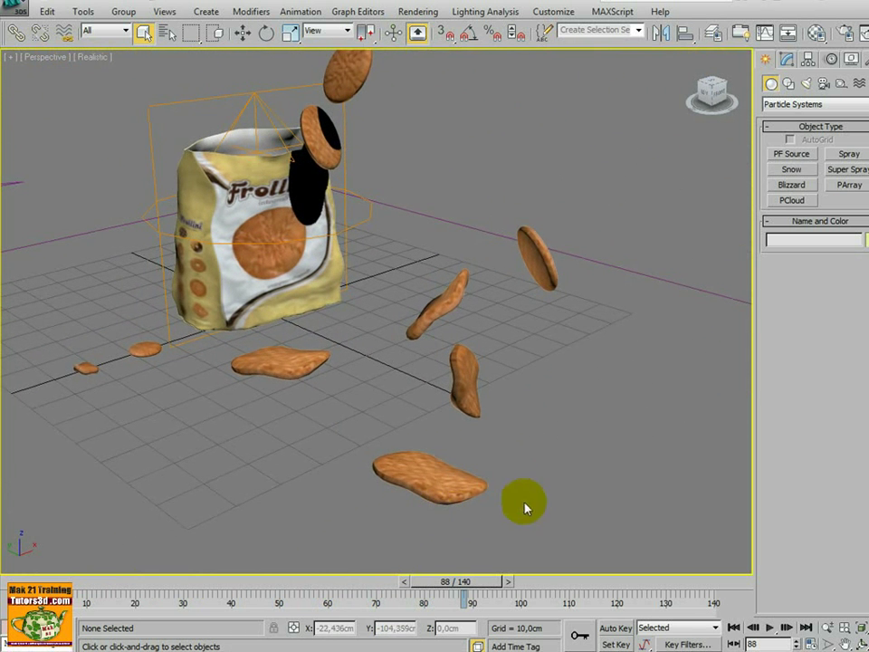
{"action": "middle_click_drag", "start_coordinate": [525, 508], "coordinate": [536, 500]}
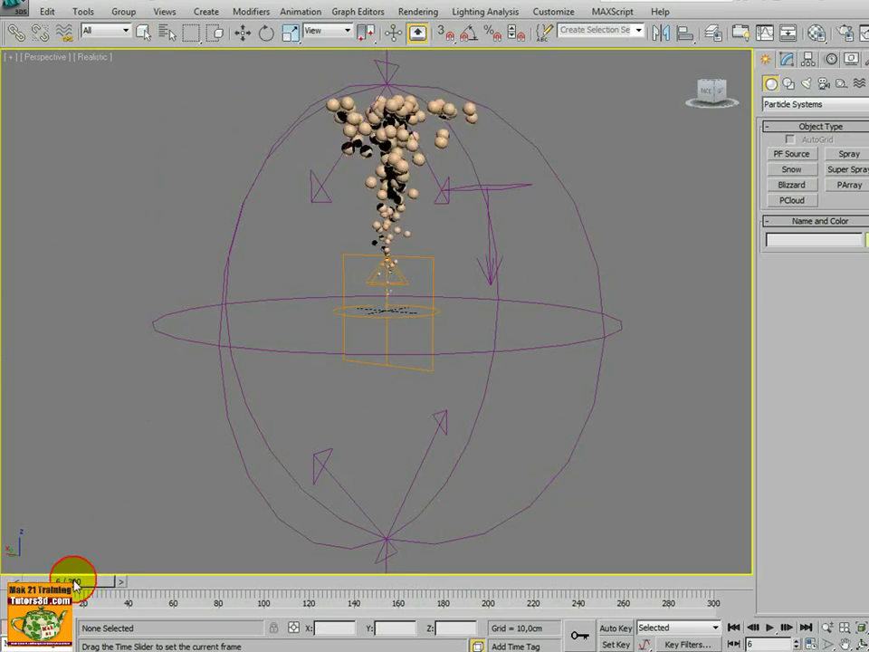
Advance the sphere scene to frame 92 and orbit slightly around the particle sphere
{"action": "left_click_drag", "start_coordinate": [157, 584], "coordinate": [412, 582]}
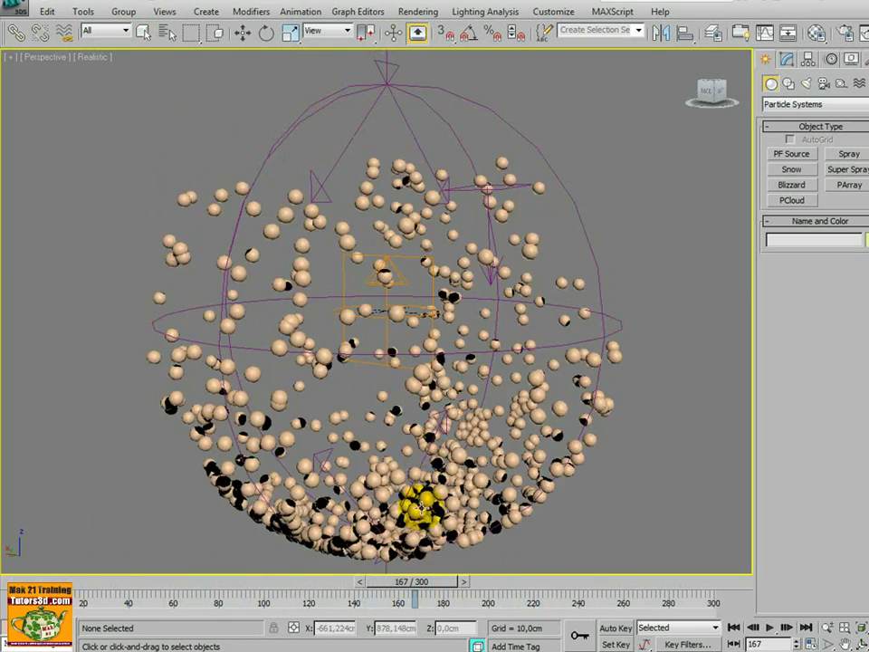
{"action": "middle_click_drag", "start_coordinate": [429, 438], "coordinate": [355, 444], "text": "alt"}
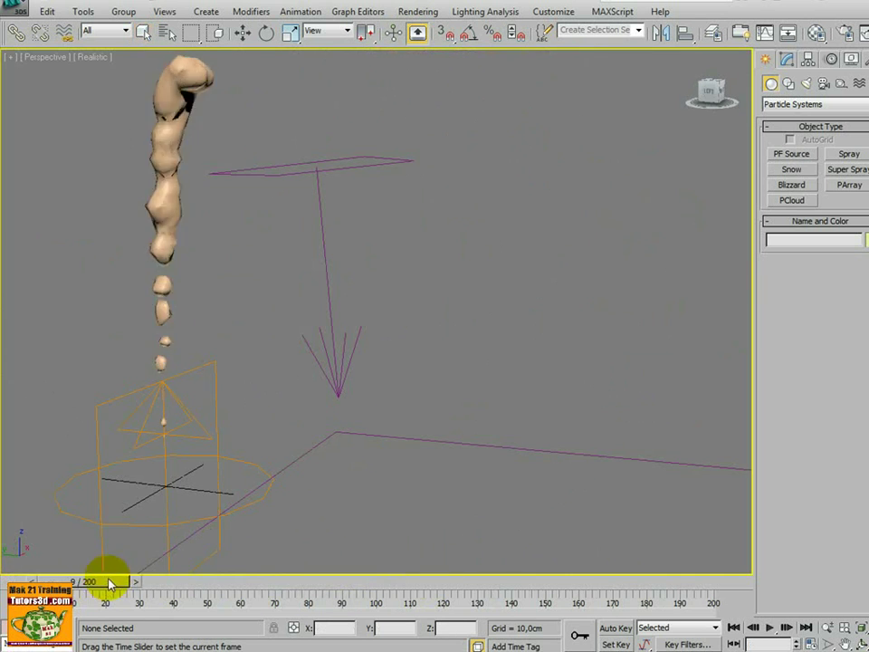
Advance the blob stream until particles pile on the floor, and orbit around the emitter and deflector
{"action": "left_click_drag", "start_coordinate": [183, 580], "coordinate": [381, 597]}
{"action": "middle_click_drag", "start_coordinate": [398, 525], "coordinate": [351, 451], "text": "alt"}
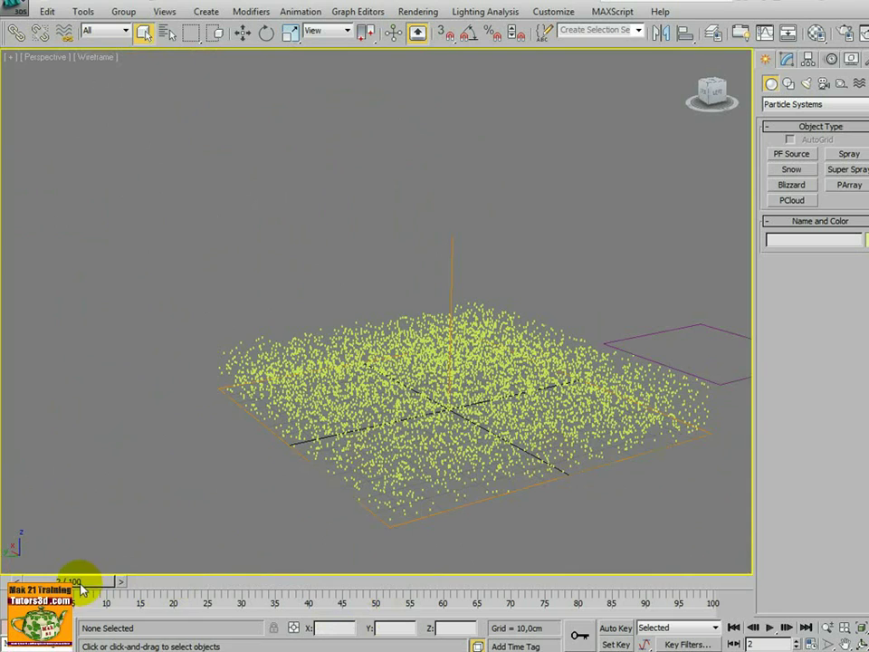
Play the spray animation repeatedly, rewinding to frames 21 and 26 and stopping at frame 65
{"action": "mouse_move", "coordinate": [84, 586]}
{"action": "left_mouse_down"}
{"action": "mouse_move", "coordinate": [142, 582]}
{"action": "mouse_move", "coordinate": [175, 598]}
{"action": "mouse_move", "coordinate": [380, 621]}
{"action": "mouse_move", "coordinate": [397, 621]}
{"action": "mouse_move", "coordinate": [409, 607]}
{"action": "mouse_move", "coordinate": [499, 626]}
{"action": "mouse_move", "coordinate": [575, 616]}
{"action": "mouse_move", "coordinate": [45, 625]}
{"action": "left_mouse_up"}
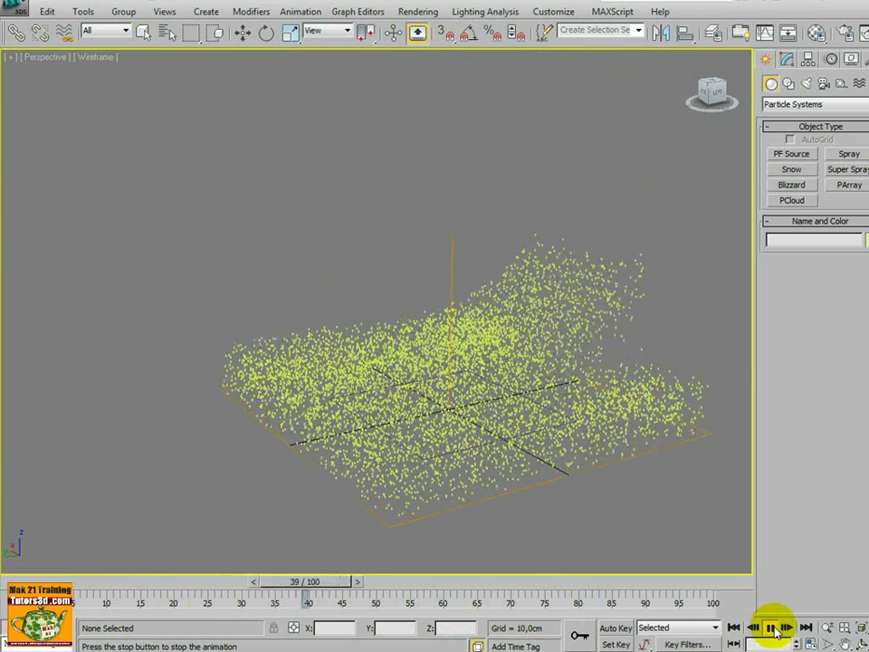
{"action": "left_click", "coordinate": [755, 626]}
{"action": "mouse_move", "coordinate": [503, 590]}
{"action": "left_mouse_down"}
{"action": "mouse_move", "coordinate": [550, 589]}
{"action": "mouse_move", "coordinate": [213, 593]}
{"action": "left_mouse_up"}
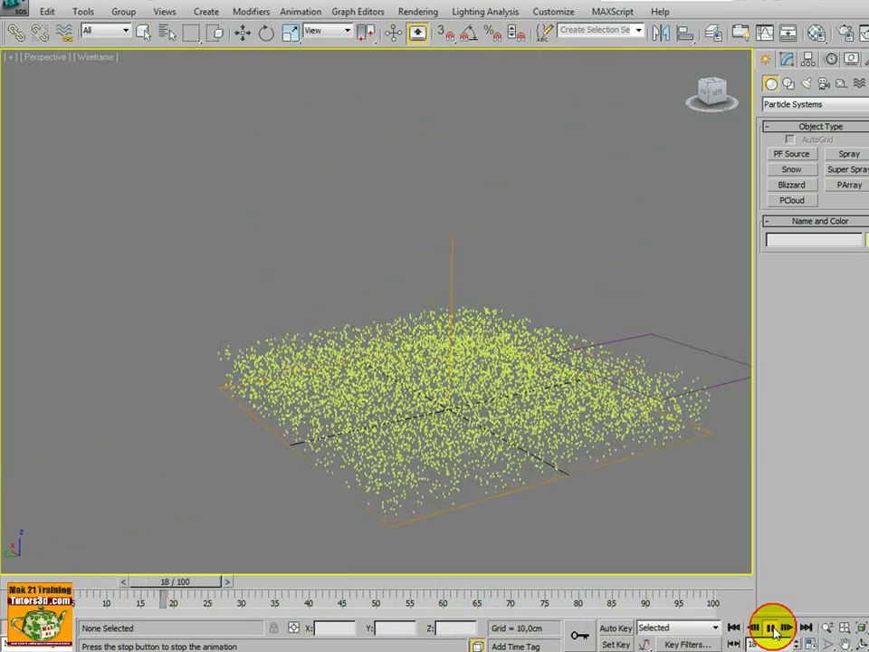
{"action": "left_click", "coordinate": [770, 628]}
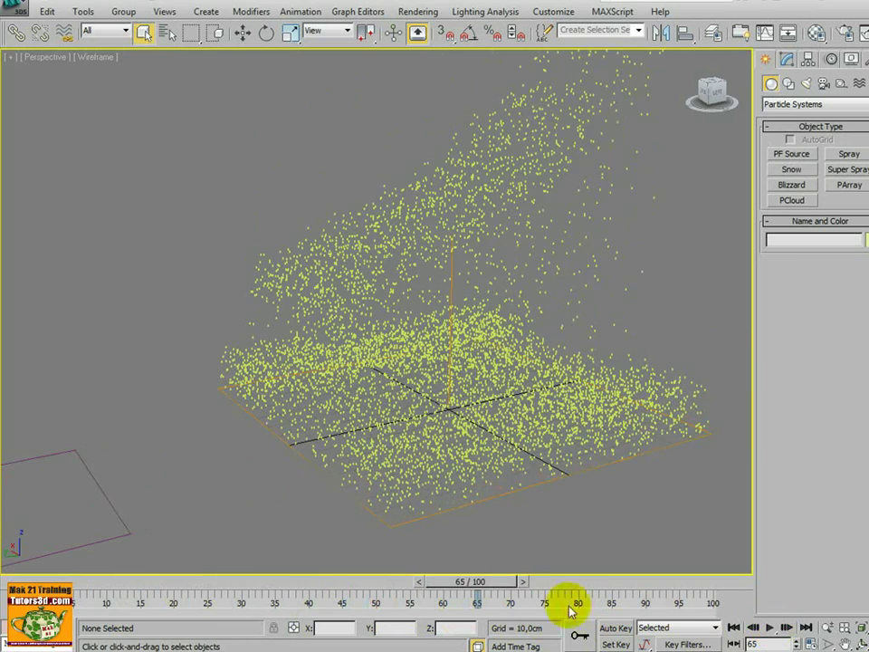
{"action": "left_click_drag", "start_coordinate": [496, 589], "coordinate": [222, 590]}
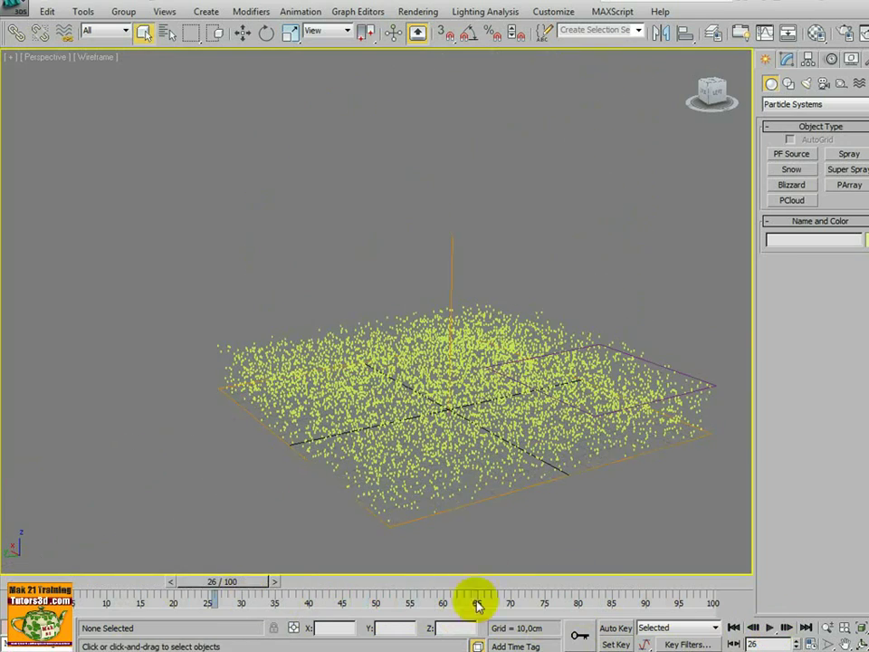
{"action": "left_click", "coordinate": [771, 627]}
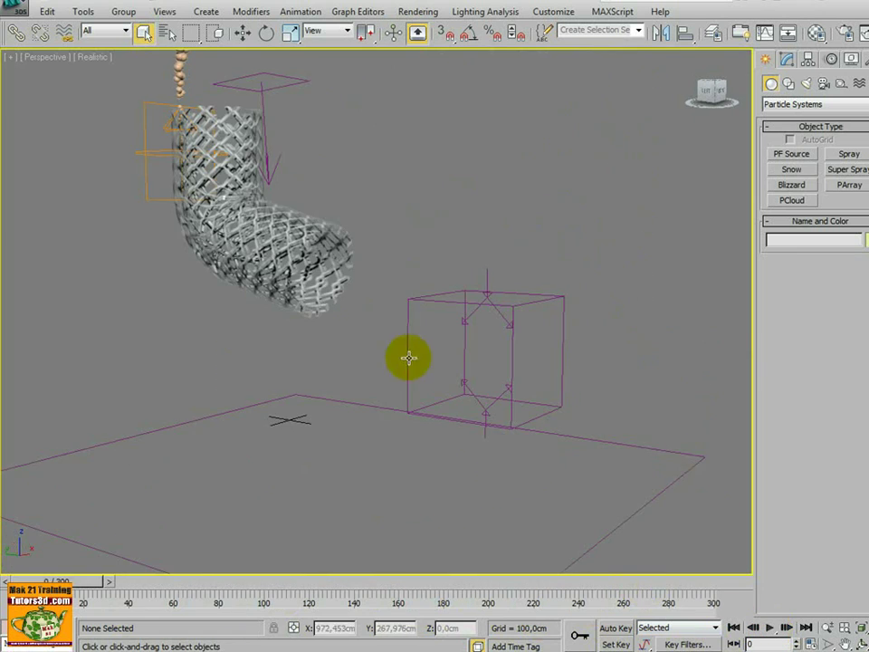
View the tube scene from above and front while advancing the particles to frames 97 and 144
{"action": "middle_click_drag", "start_coordinate": [409, 357], "coordinate": [467, 353], "text": "alt"}
{"action": "scroll", "coordinate": [467, 351], "scroll_direction": "down", "scroll_amount": 3}
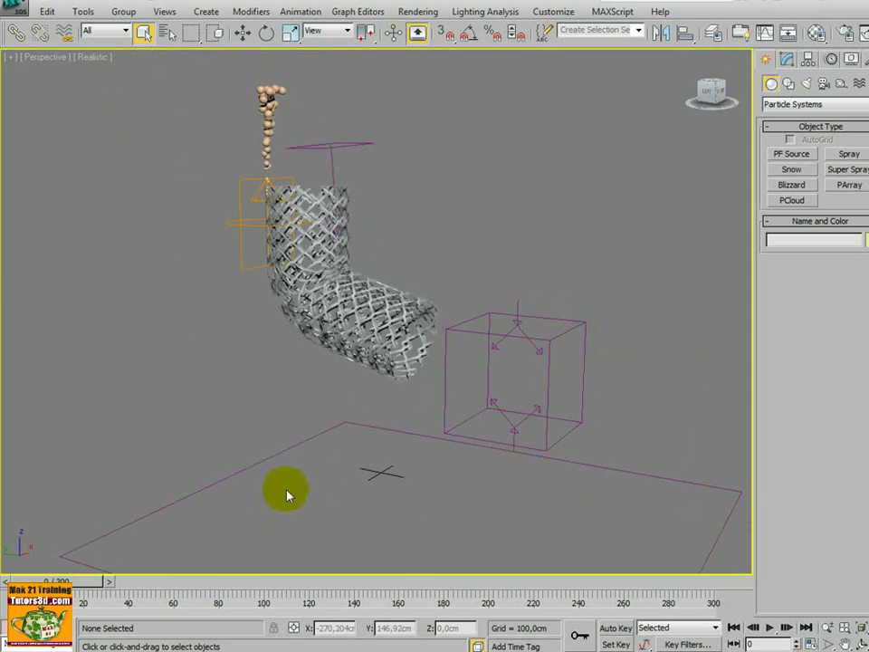
{"action": "left_click_drag", "start_coordinate": [175, 587], "coordinate": [294, 597]}
{"action": "middle_click_drag", "start_coordinate": [388, 465], "coordinate": [457, 482], "text": "alt"}
{"action": "left_click_drag", "start_coordinate": [280, 591], "coordinate": [369, 576]}
Stand the mesh tube upright, step to frames 108 and 127, then switch to the Mare dispalce 1 video
{"action": "middle_click_drag", "start_coordinate": [423, 520], "coordinate": [315, 597], "text": "alt"}
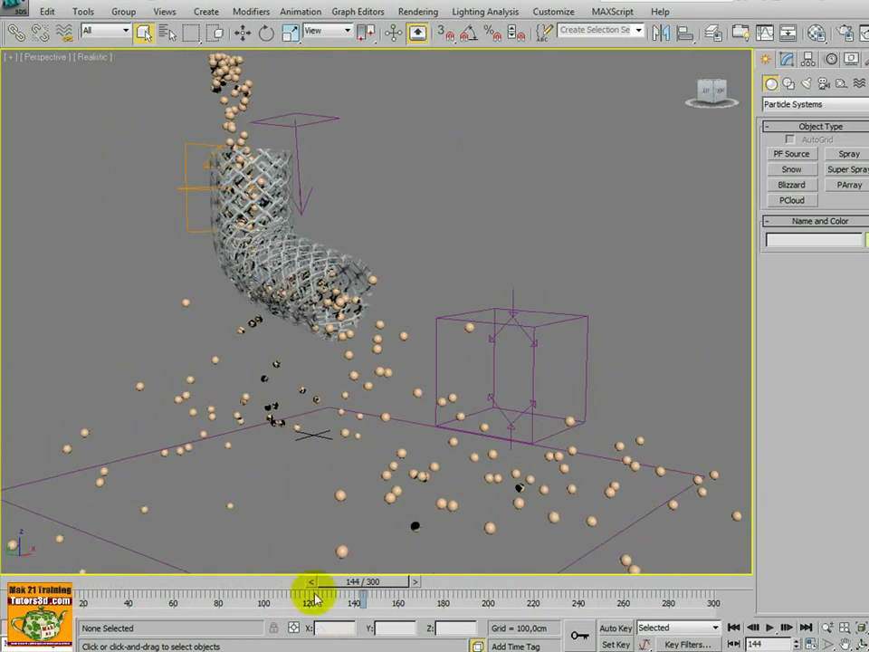
{"action": "left_click", "coordinate": [749, 627]}
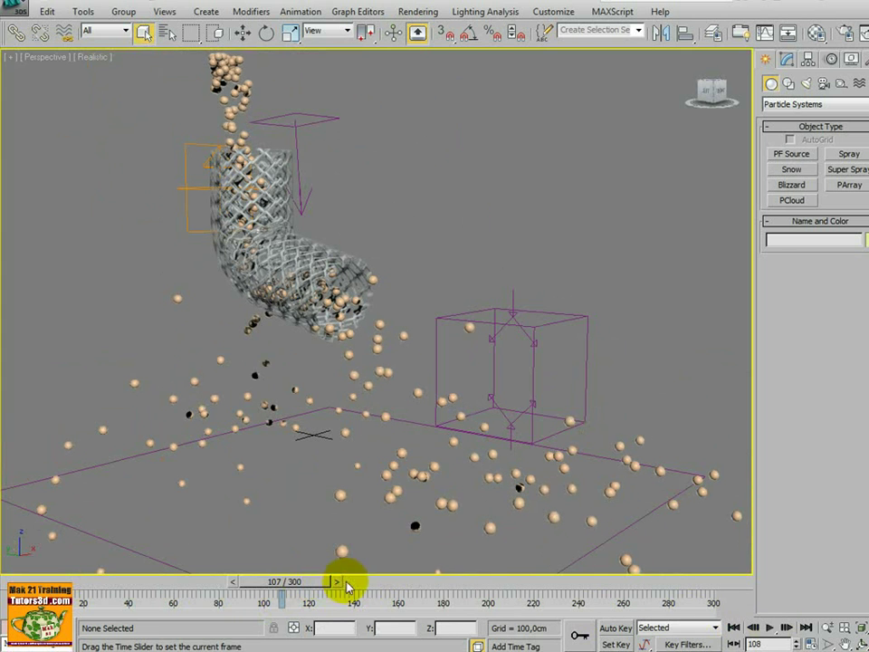
{"action": "left_click_drag", "start_coordinate": [346, 586], "coordinate": [363, 564]}
{"action": "middle_click_drag", "start_coordinate": [363, 564], "coordinate": [431, 530], "text": "alt"}
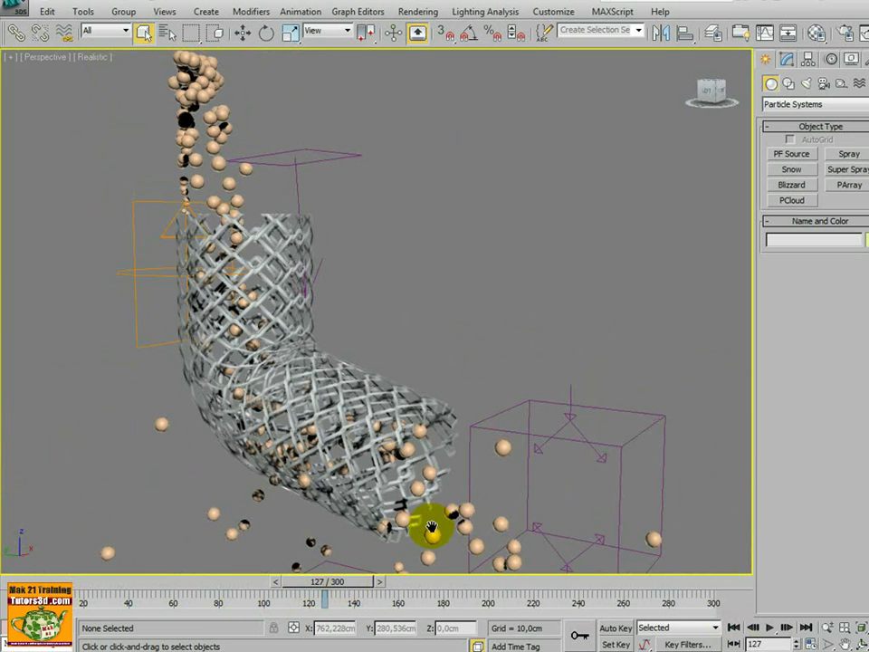
{"action": "key", "text": "alt+Tab"}
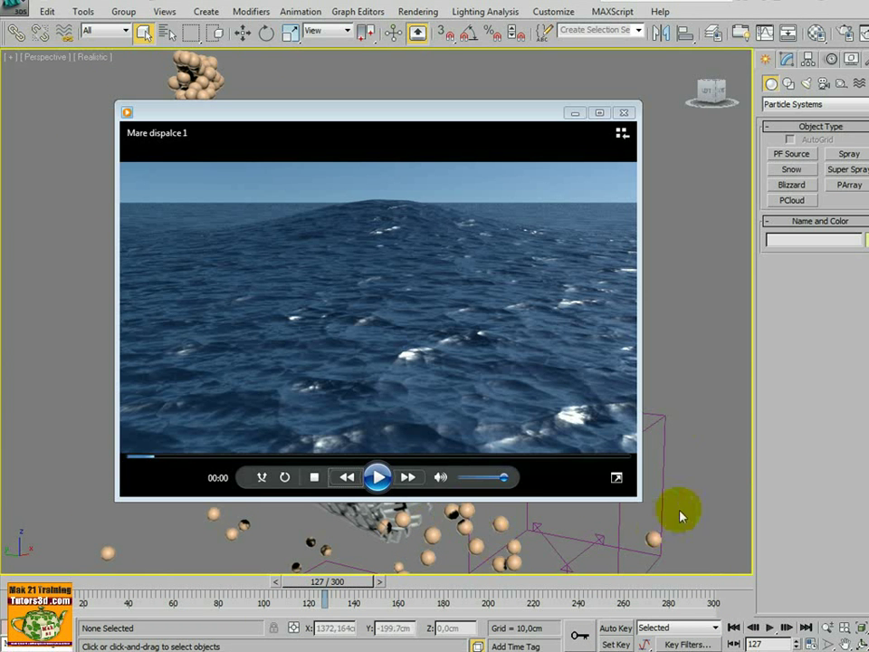
Play the Mare dispalce 1 ocean clip twice, then close Windows Media Player
{"action": "left_click", "coordinate": [384, 479]}
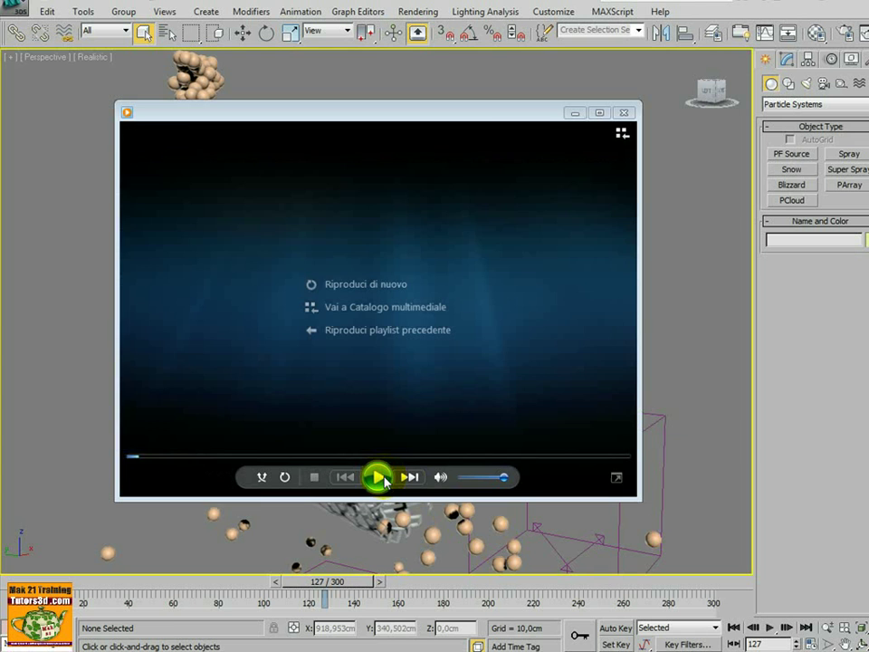
{"action": "left_click", "coordinate": [386, 477]}
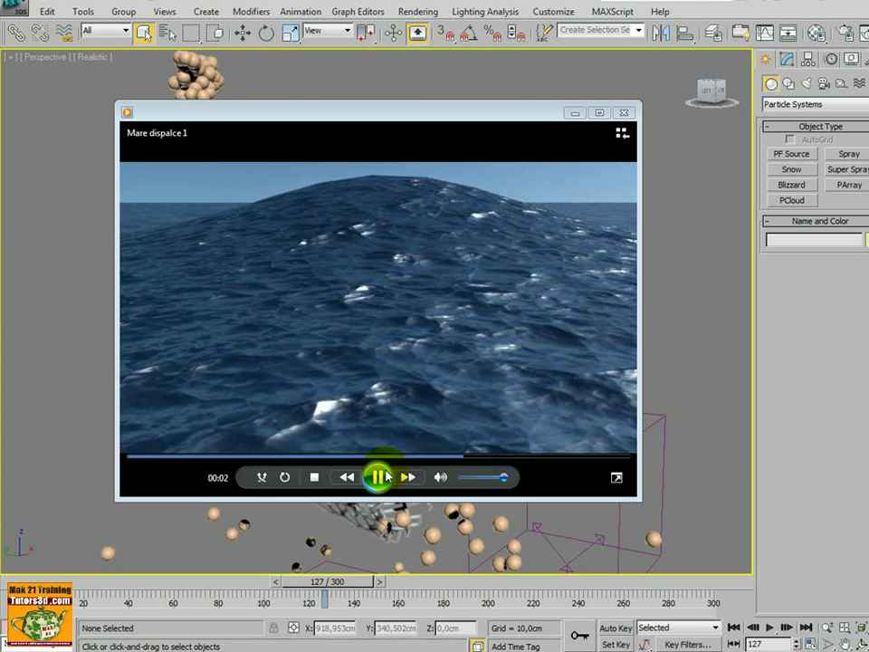
{"action": "left_click", "coordinate": [627, 114]}
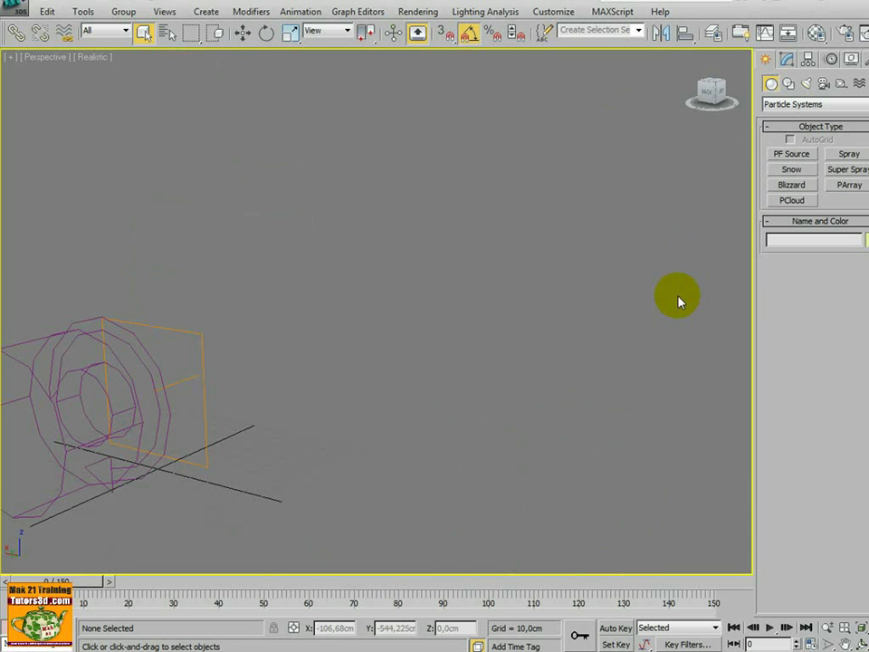
Play and pause the vortex particle stream repeatedly, viewing it from new angles including behind the emitter
{"action": "left_click", "coordinate": [772, 627]}
{"action": "middle_click_drag", "start_coordinate": [688, 543], "coordinate": [373, 471], "text": "alt"}
{"action": "left_click", "coordinate": [770, 627]}
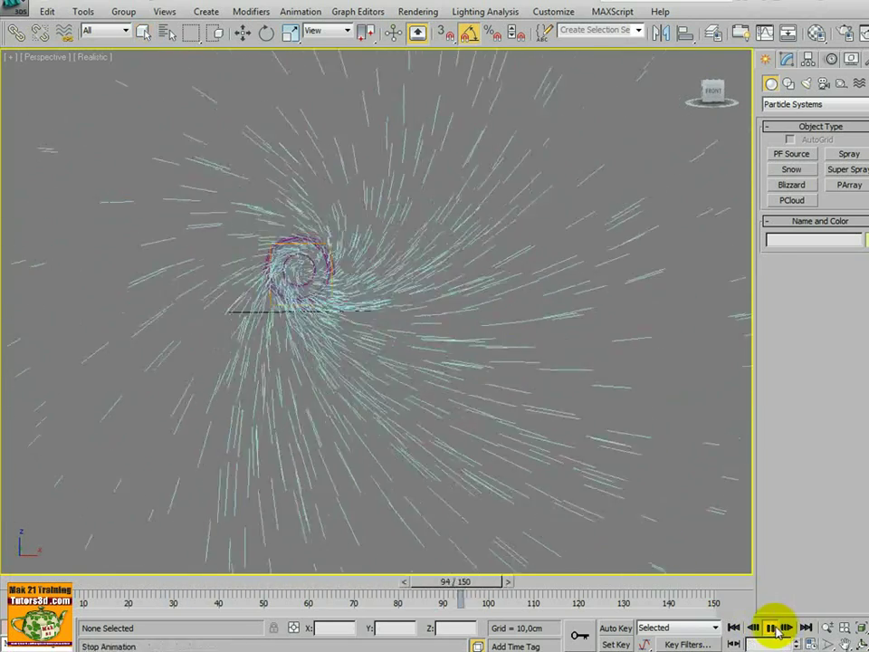
{"action": "left_click", "coordinate": [771, 627]}
{"action": "left_click", "coordinate": [771, 627]}
{"action": "left_click", "coordinate": [772, 628]}
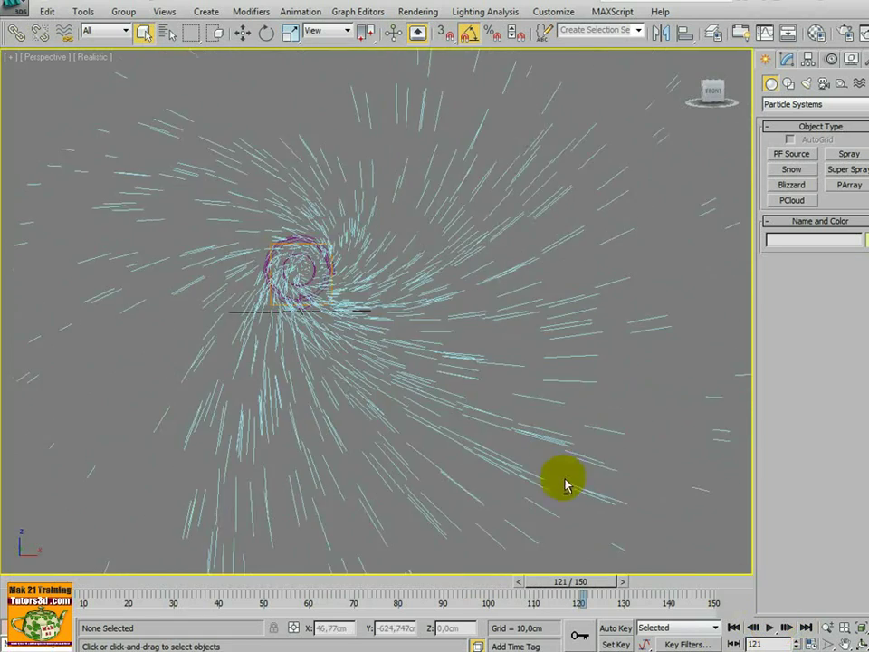
{"action": "mouse_move", "coordinate": [564, 486]}
{"action": "middle_mouse_down", "text": "alt"}
{"action": "mouse_move", "coordinate": [548, 494]}
{"action": "mouse_move", "coordinate": [813, 480]}
{"action": "mouse_move", "coordinate": [560, 489]}
{"action": "middle_mouse_up", "text": "alt"}
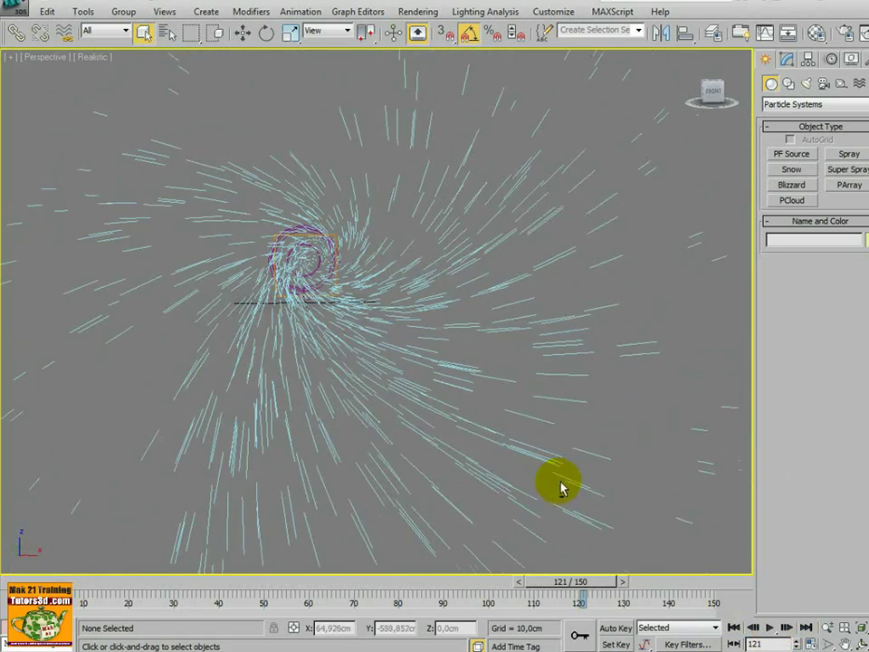
{"action": "left_click", "coordinate": [771, 627]}
{"action": "left_click", "coordinate": [771, 627]}
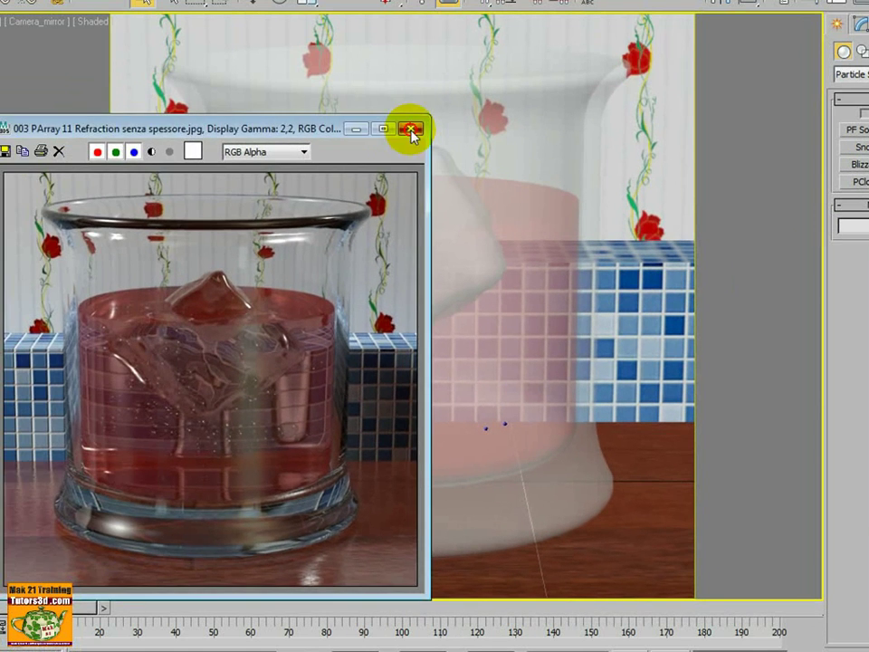
Close the glass render and advance the jar scene to frame 111, bubbles swarming the ice cube
{"action": "left_click", "coordinate": [410, 132]}
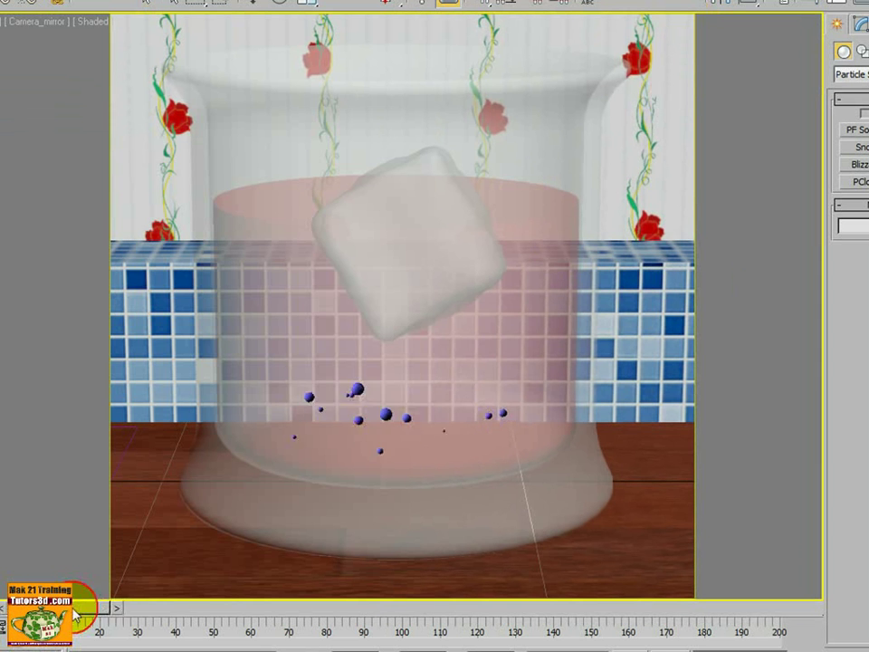
{"action": "left_click_drag", "start_coordinate": [77, 618], "coordinate": [459, 643]}
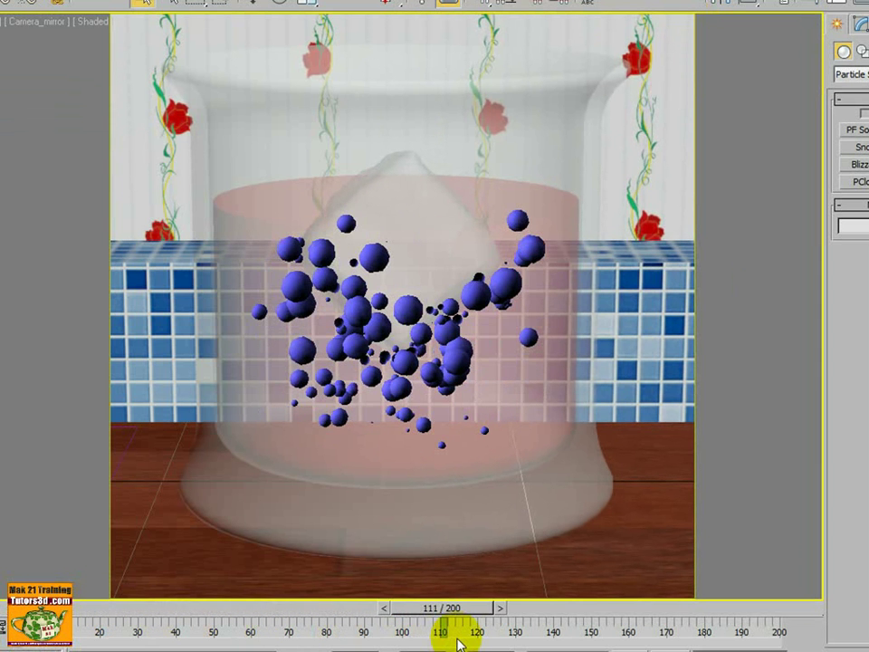